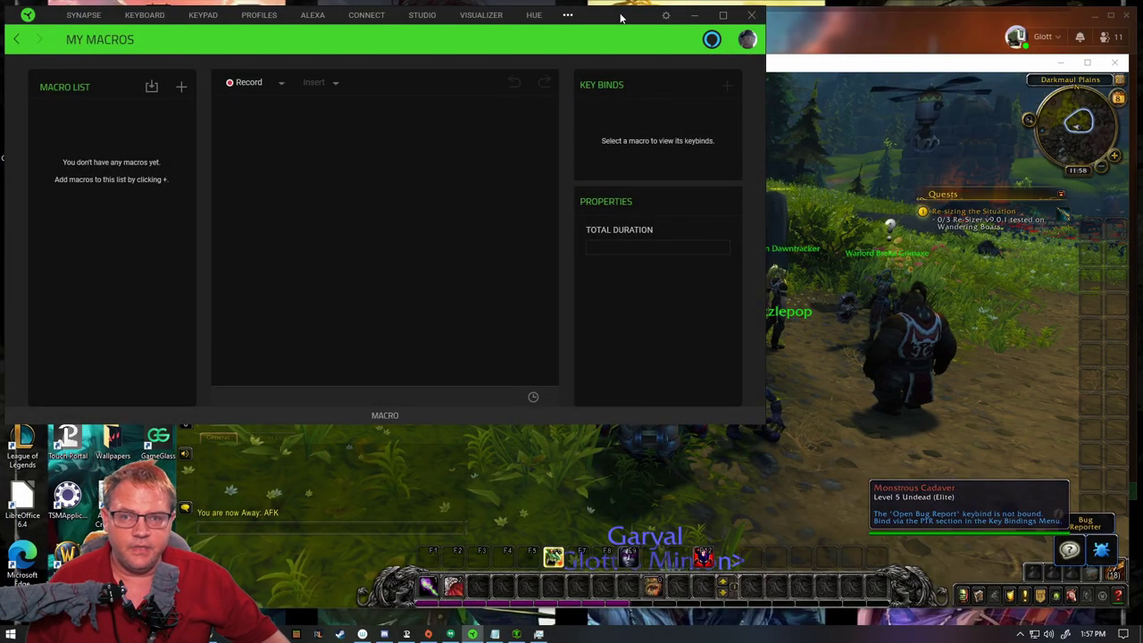
Move the macro editor window slightly lower on the desktop so it clears the screen edge.
drag(624, 25, 636, 32)
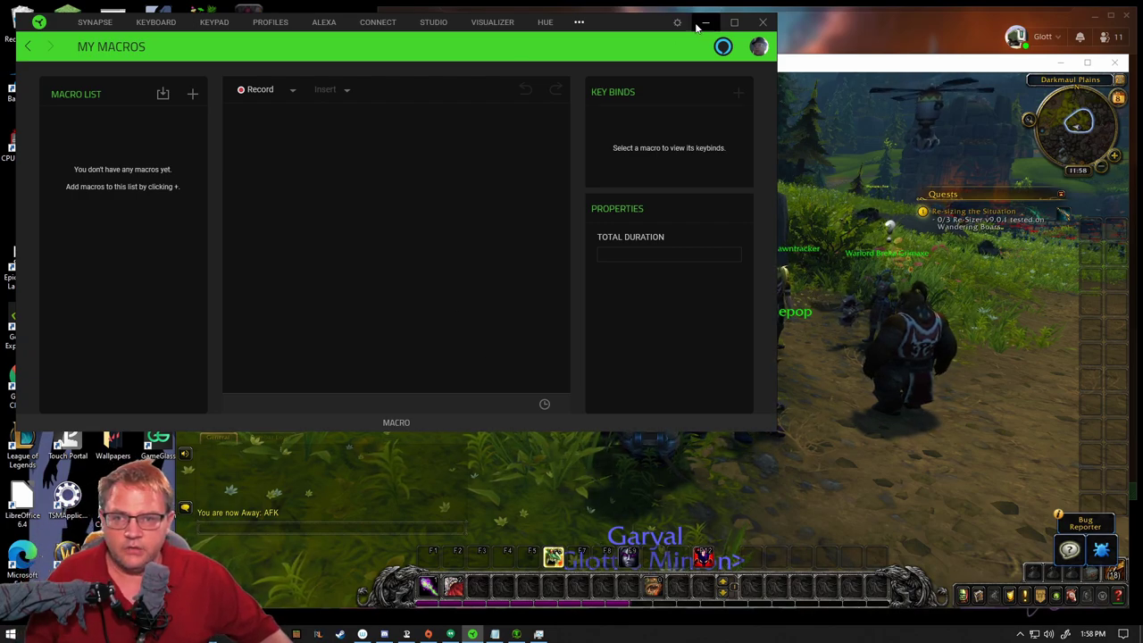
drag(637, 24, 657, 56)
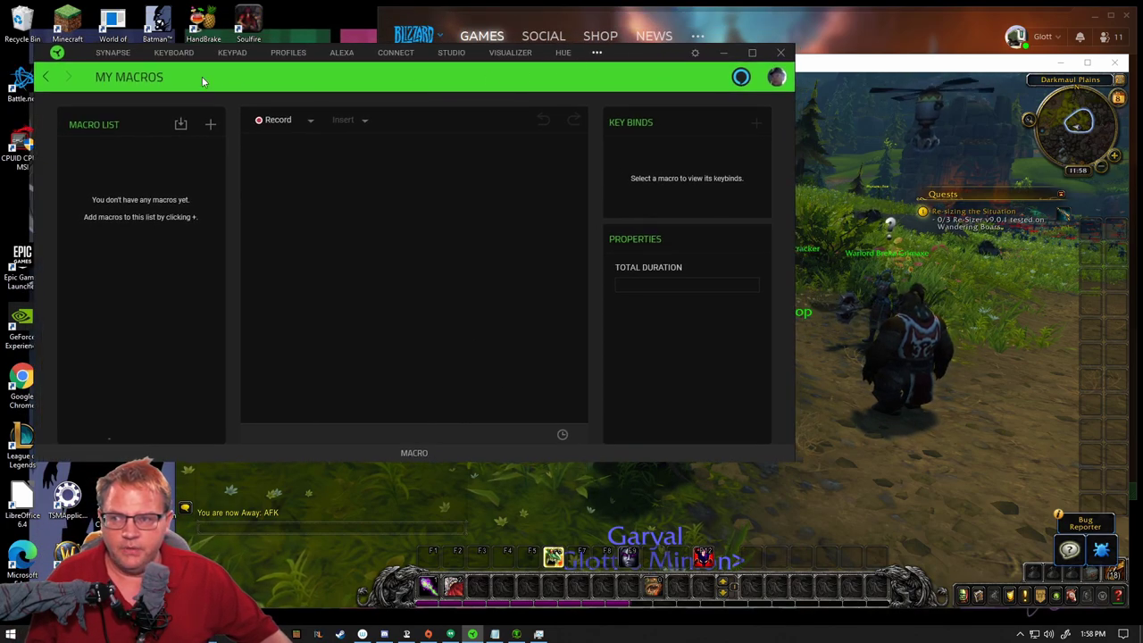
click(598, 55)
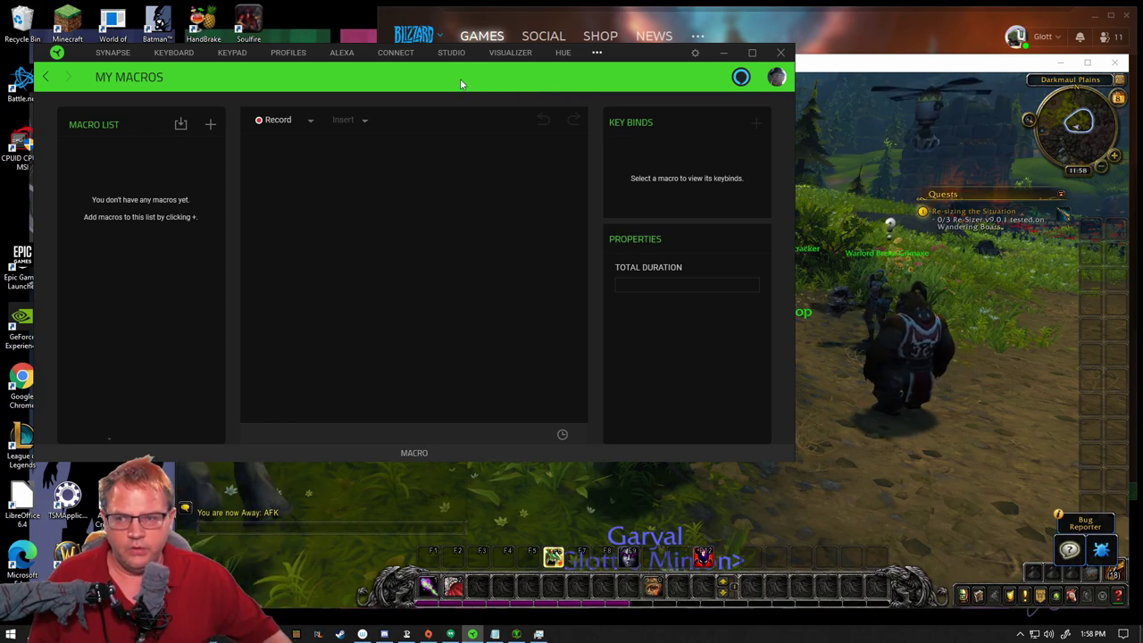
Create a new macro and record the keystrokes 2 and 1 into it.
click(210, 126)
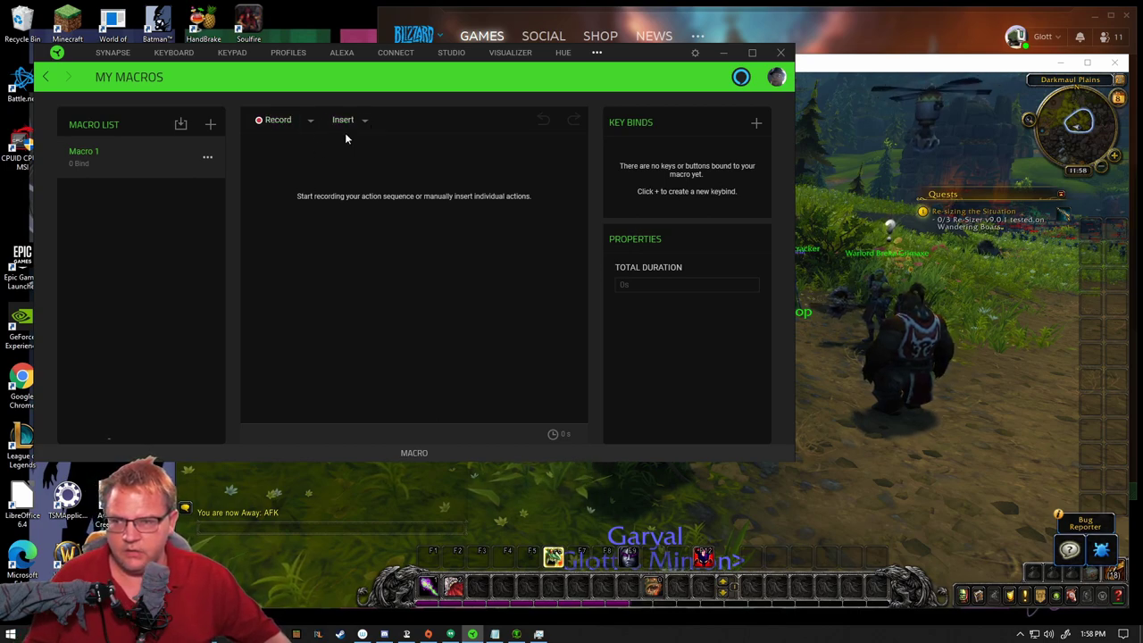
click(278, 121)
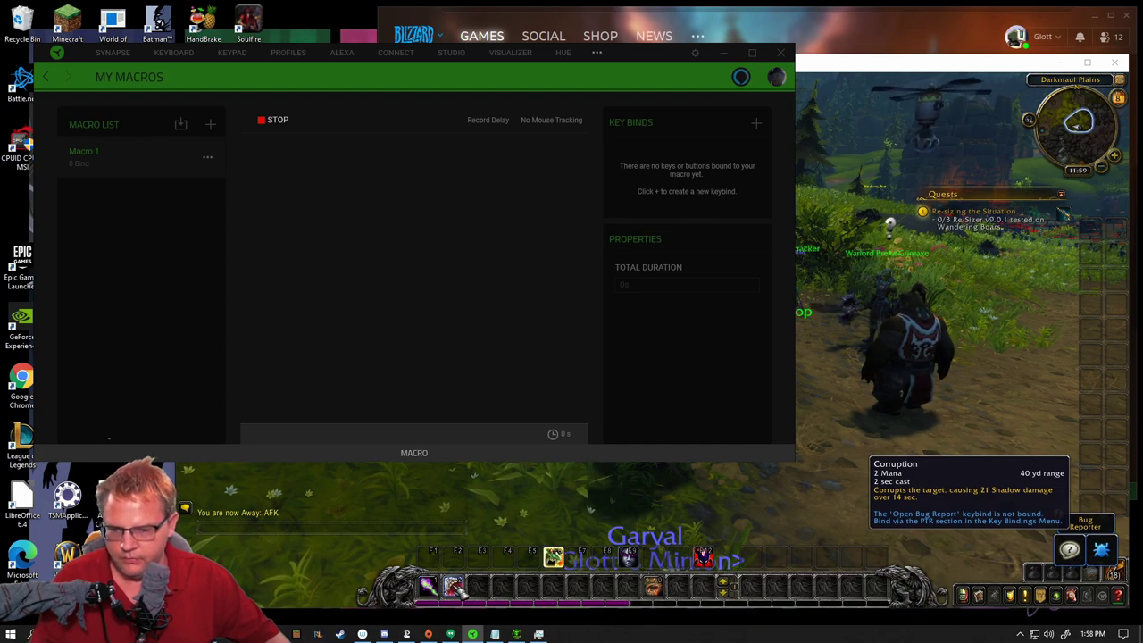
key(2)
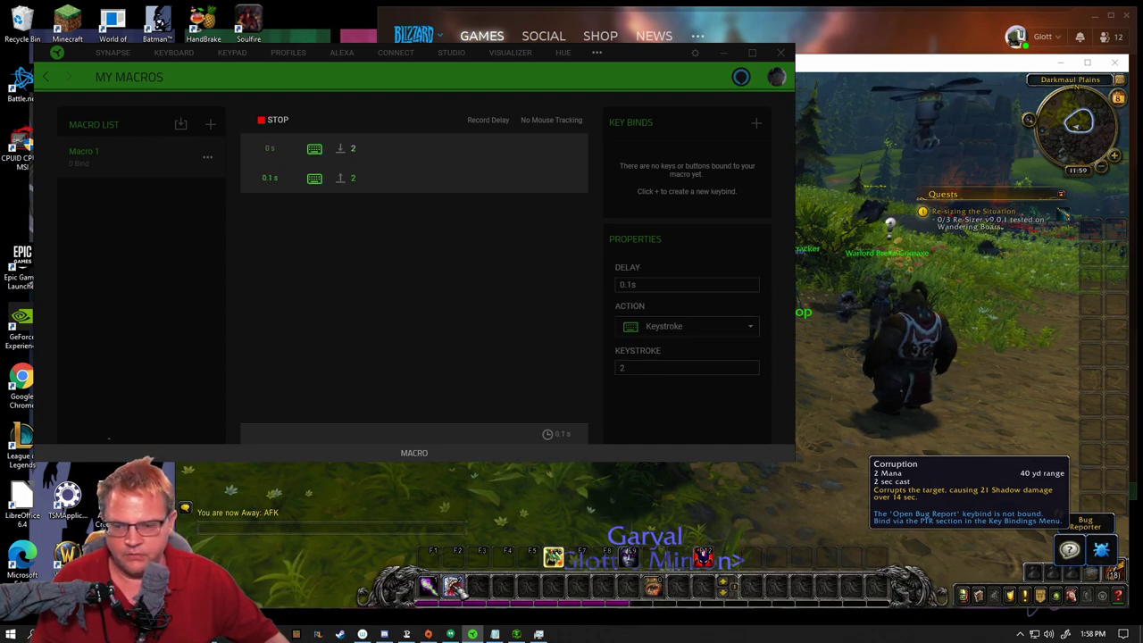
key(1)
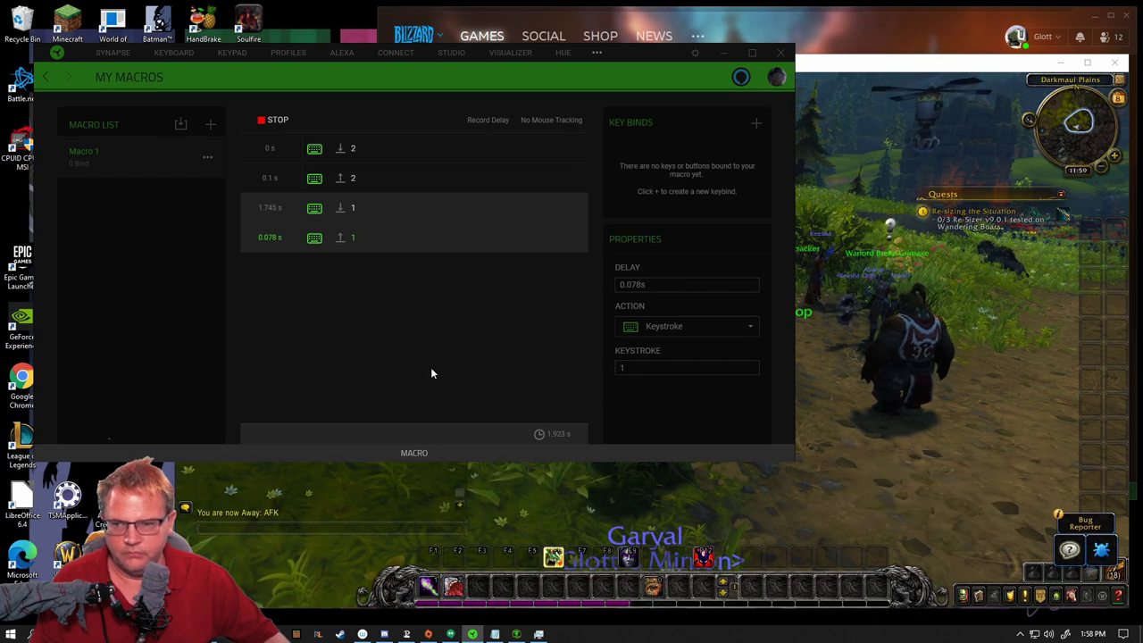
click(280, 124)
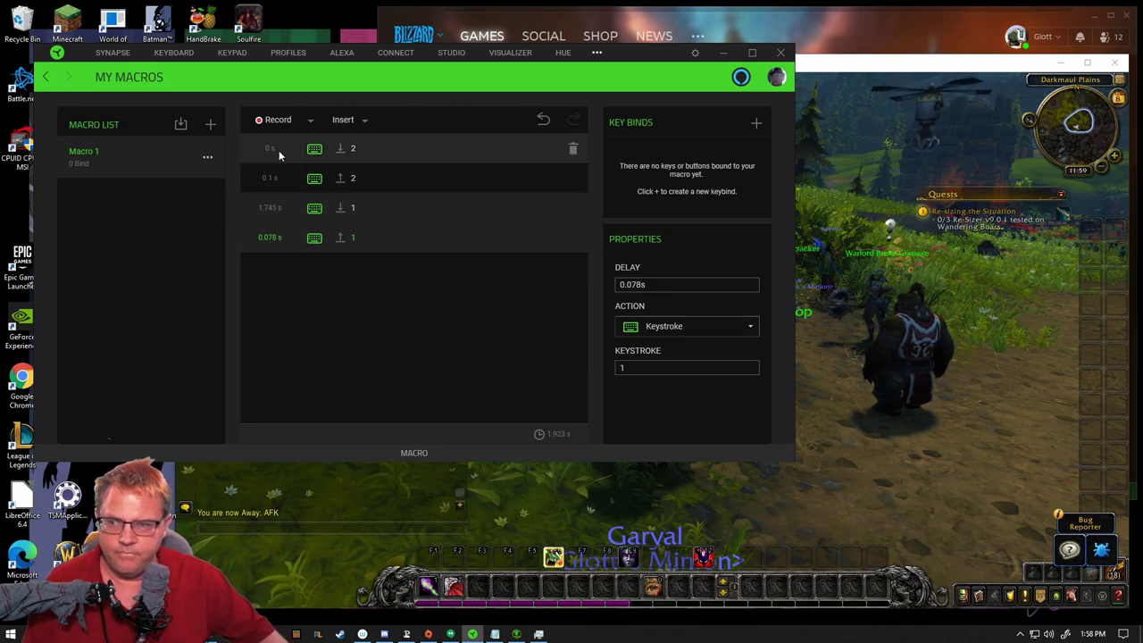
Create a second macro and insert two blank keystrokes, ordering the actions so each key press is directly followed by its release.
click(211, 128)
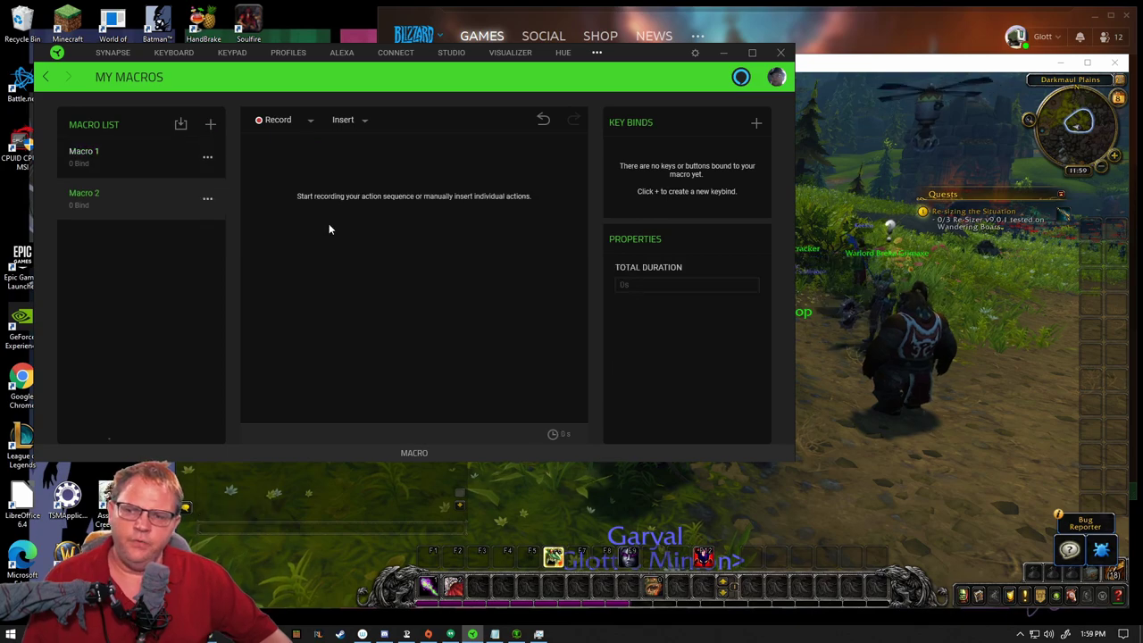
click(359, 120)
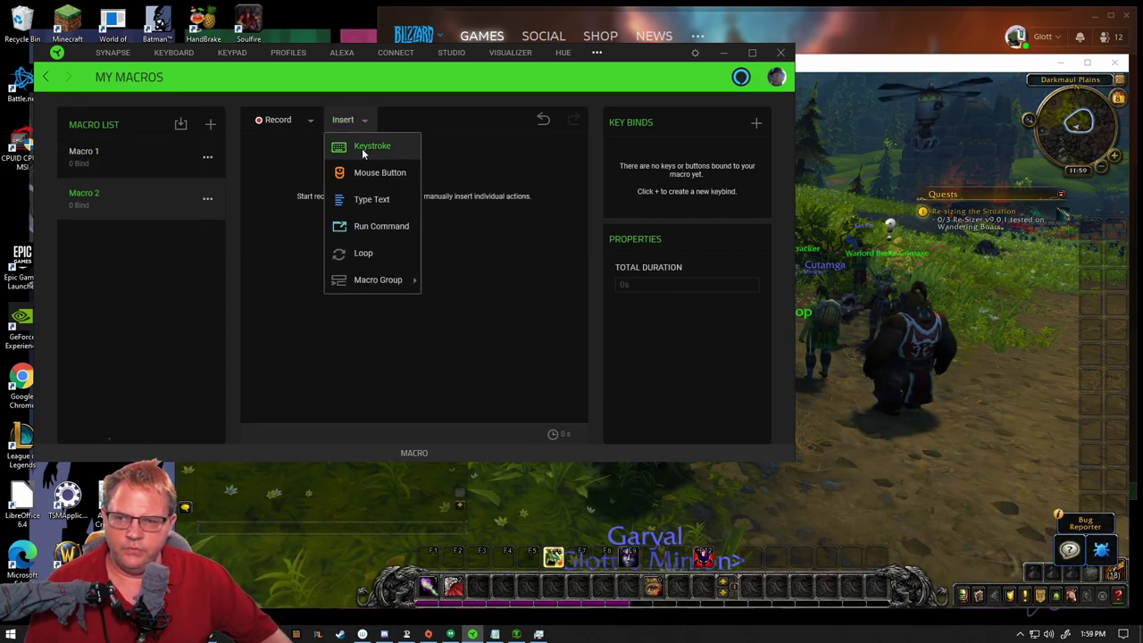
click(362, 148)
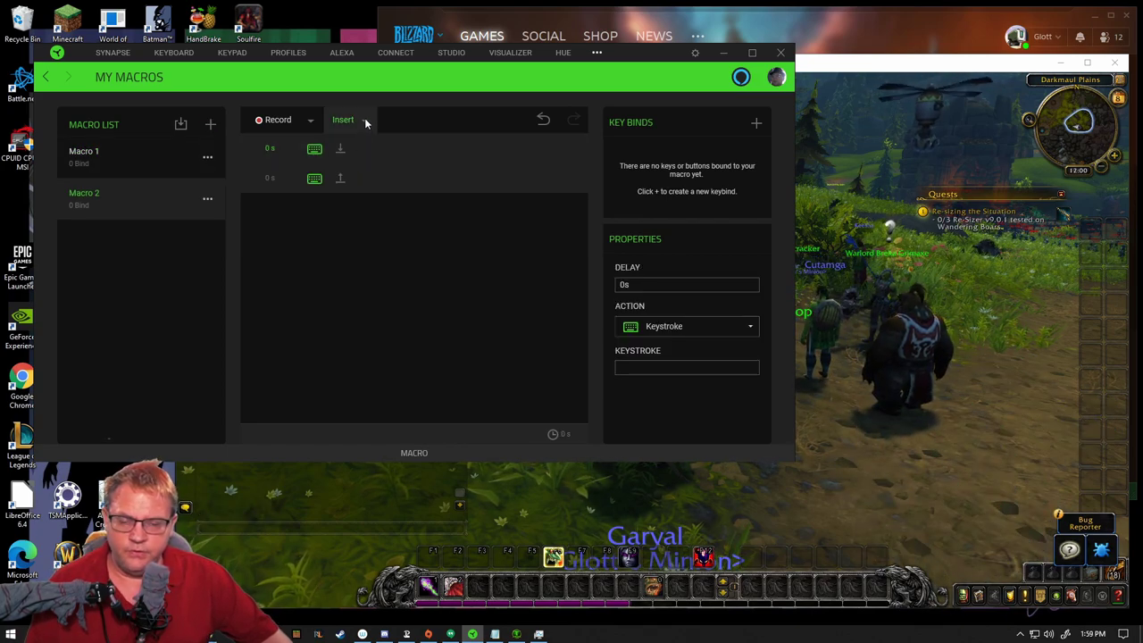
click(365, 119)
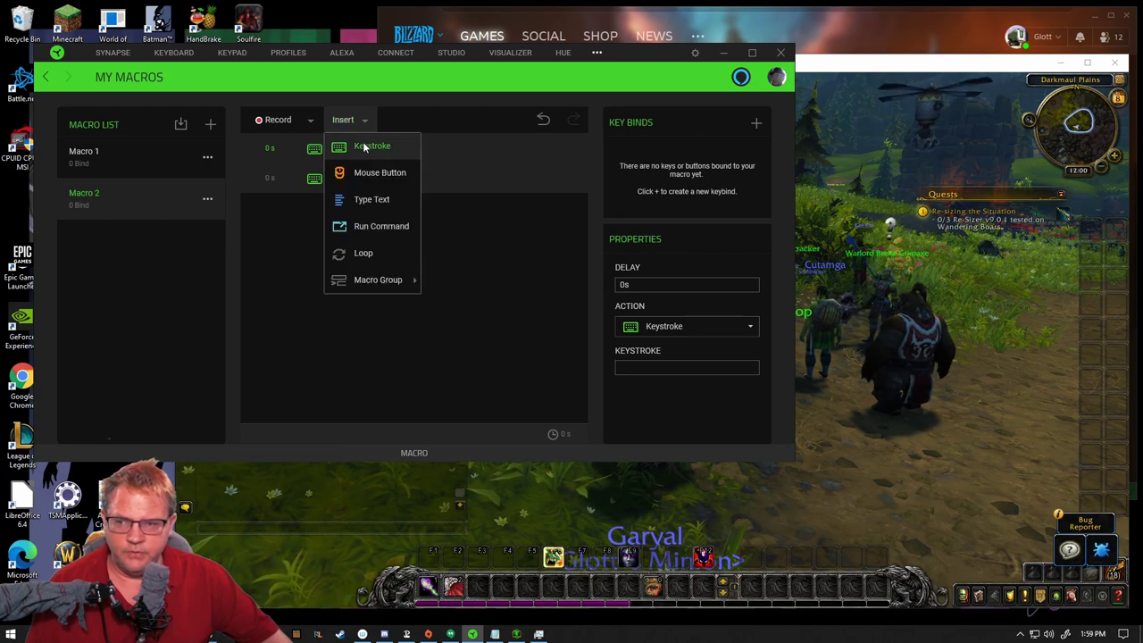
click(362, 146)
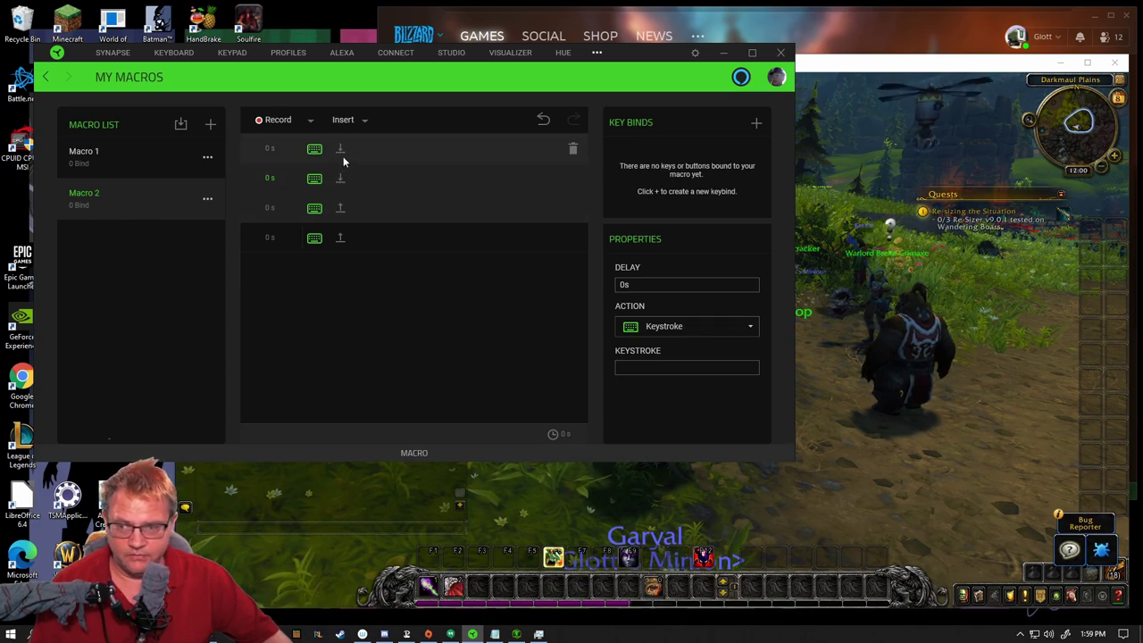
click(354, 209)
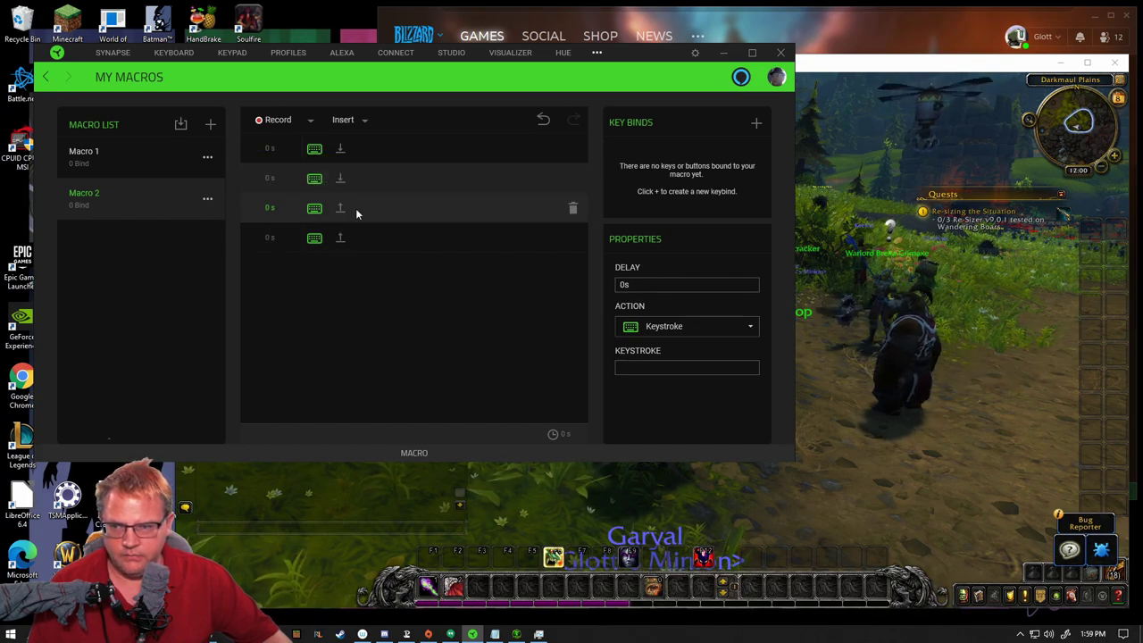
mouse_move(355, 208)
mouse_down()
mouse_move(349, 171)
mouse_move(369, 224)
mouse_up()
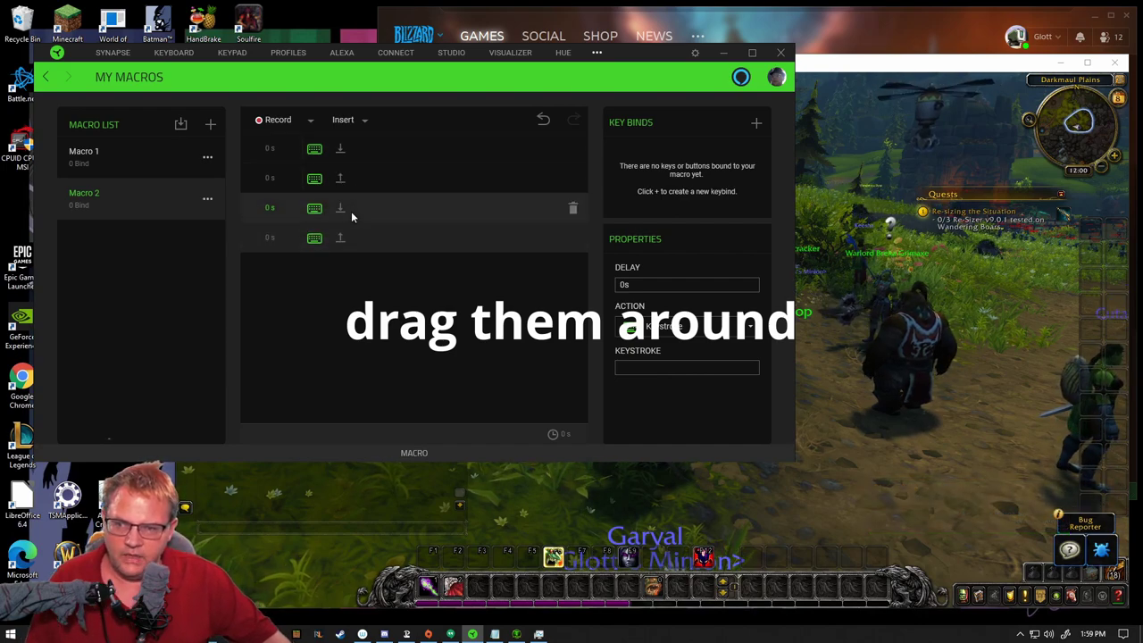
Assign key 2 to the first keystroke pair of Macro 2 and key 1 to the second pair.
click(355, 146)
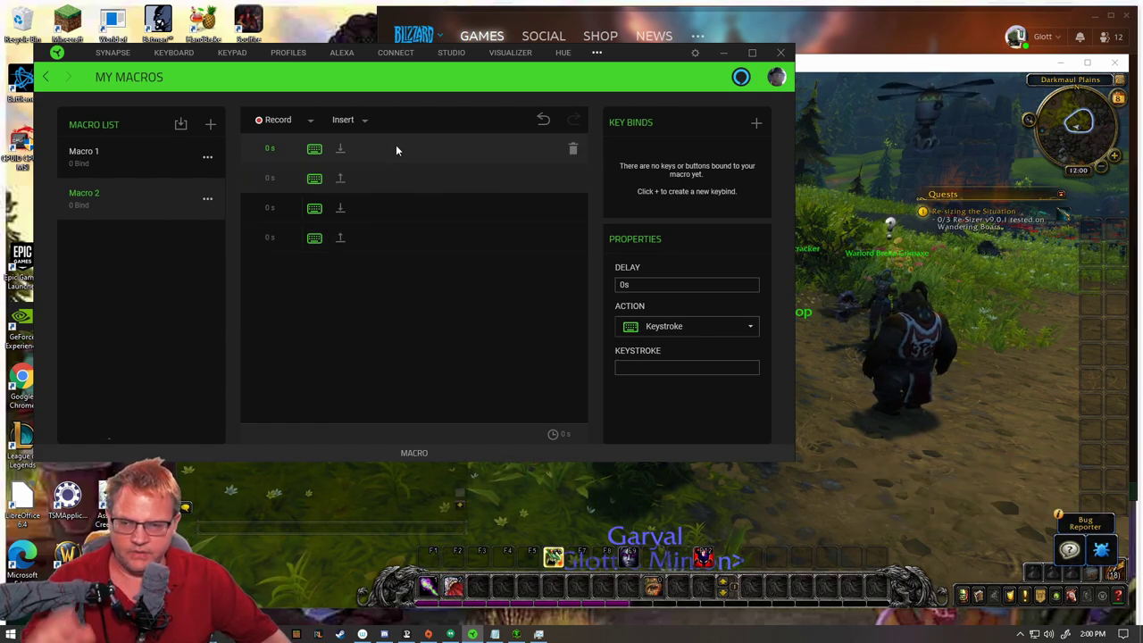
click(629, 368)
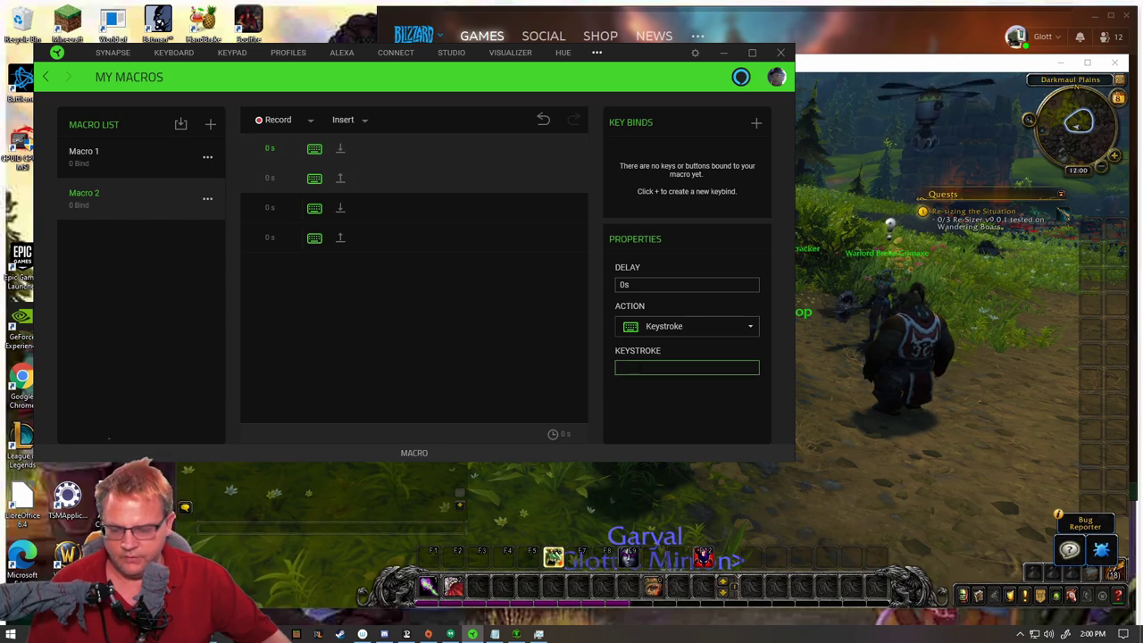
key(1)
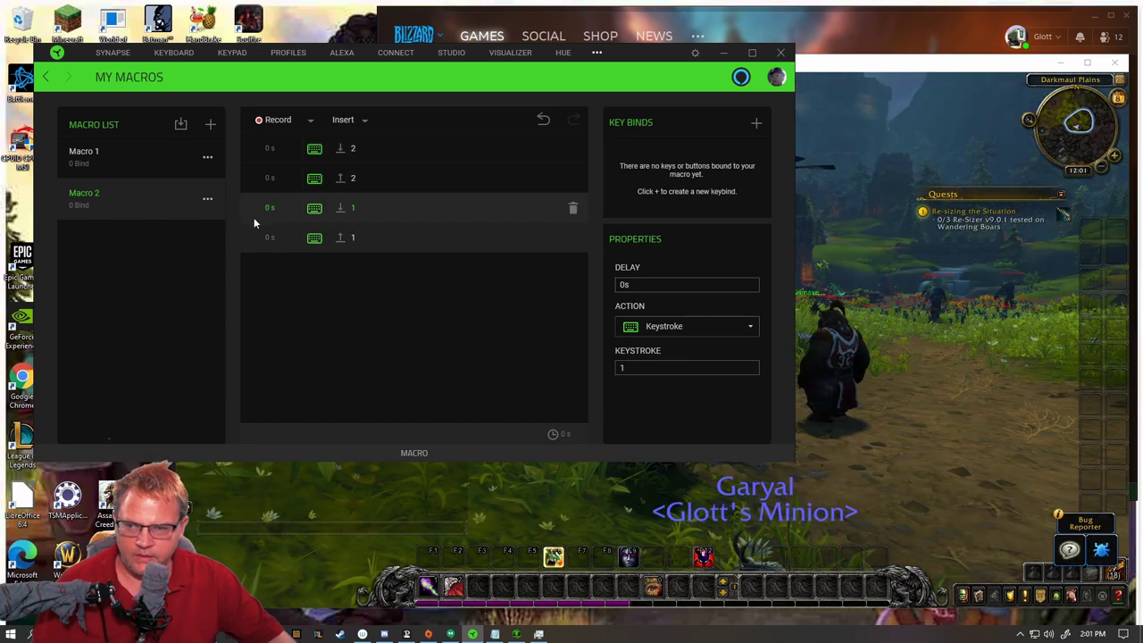
Set a 2 s delay on the press action of key 1 in Macro 2.
click(692, 286)
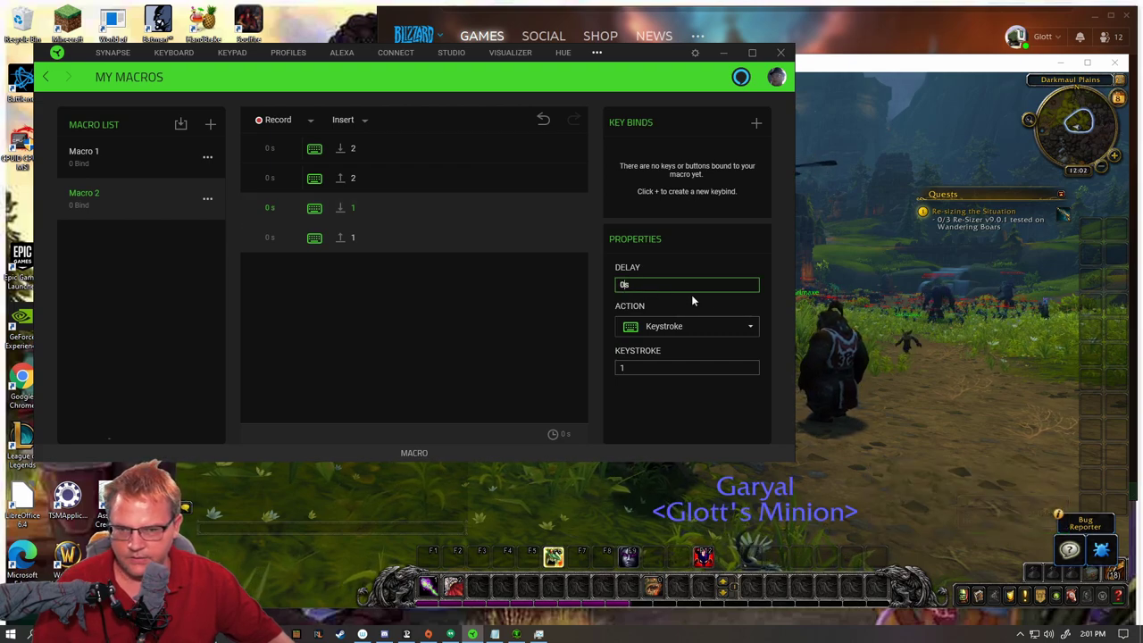
key(BackSpace)
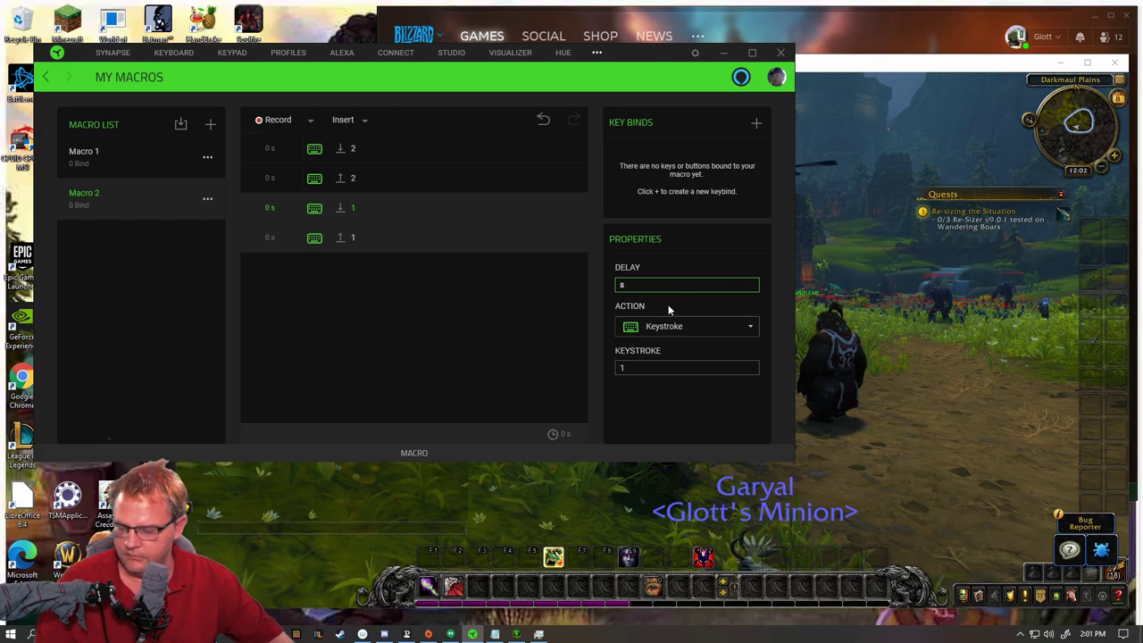
text(2)
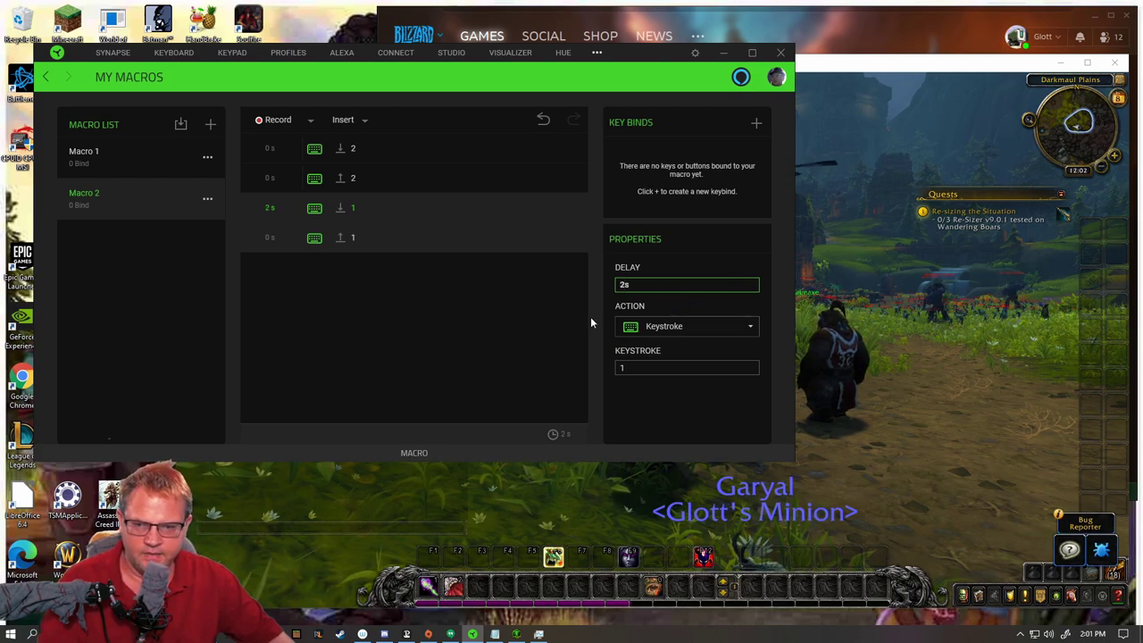
click(448, 293)
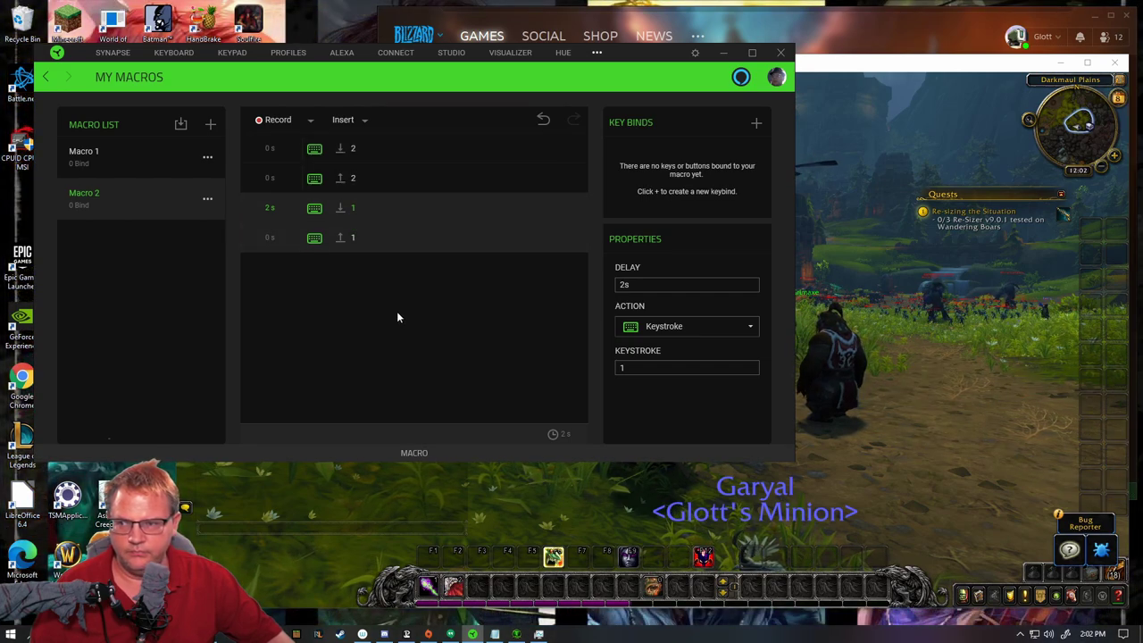
click(230, 54)
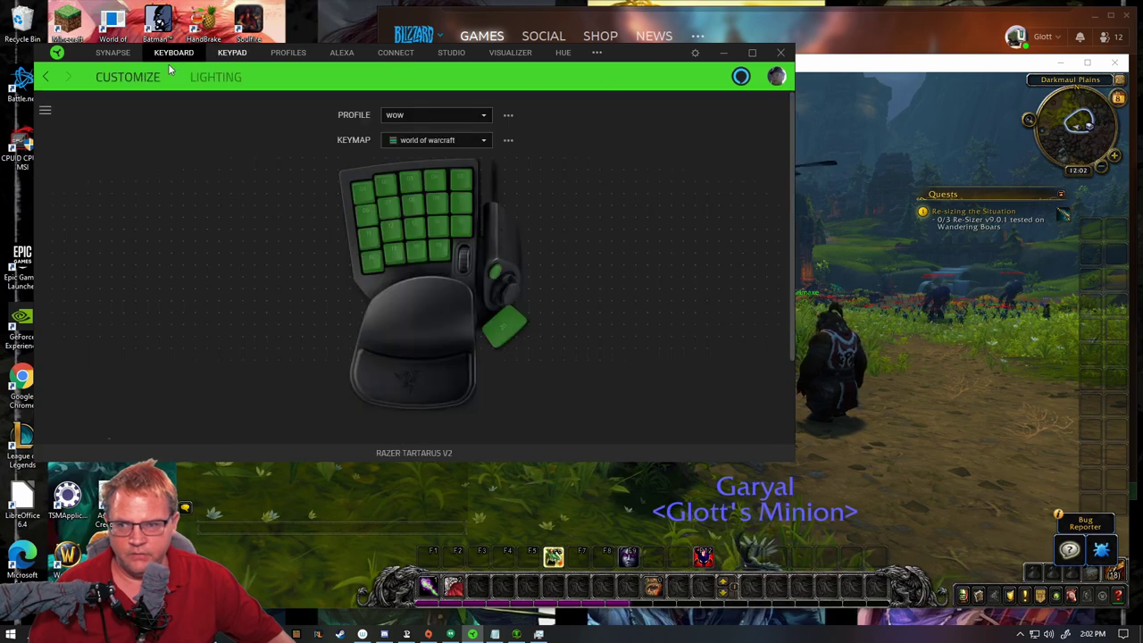
click(365, 194)
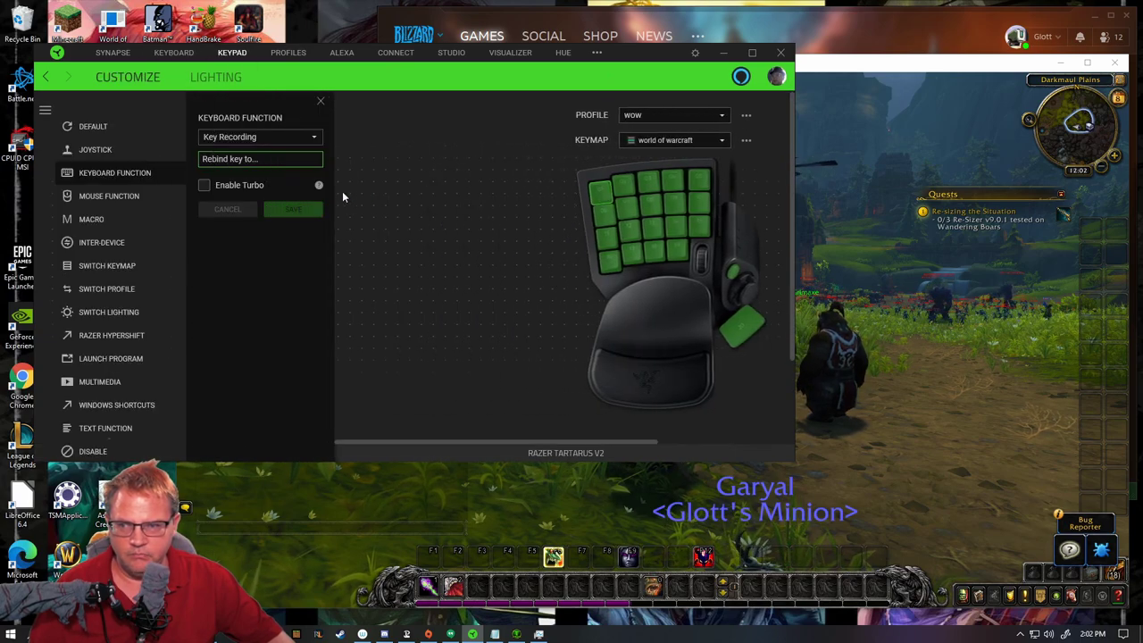
click(100, 219)
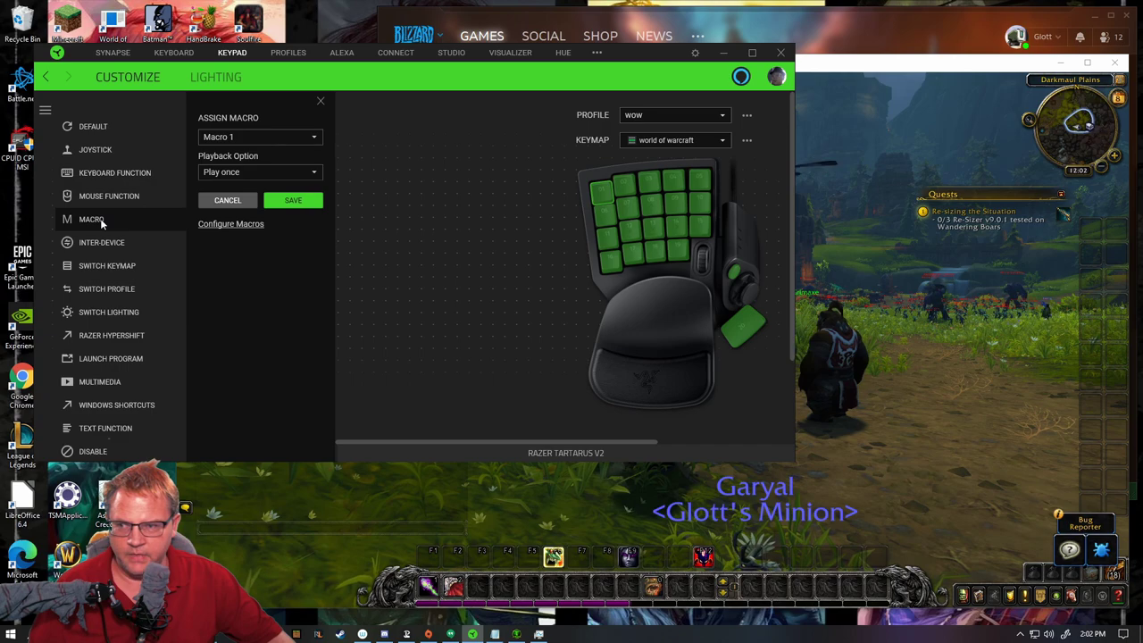
click(259, 136)
click(260, 117)
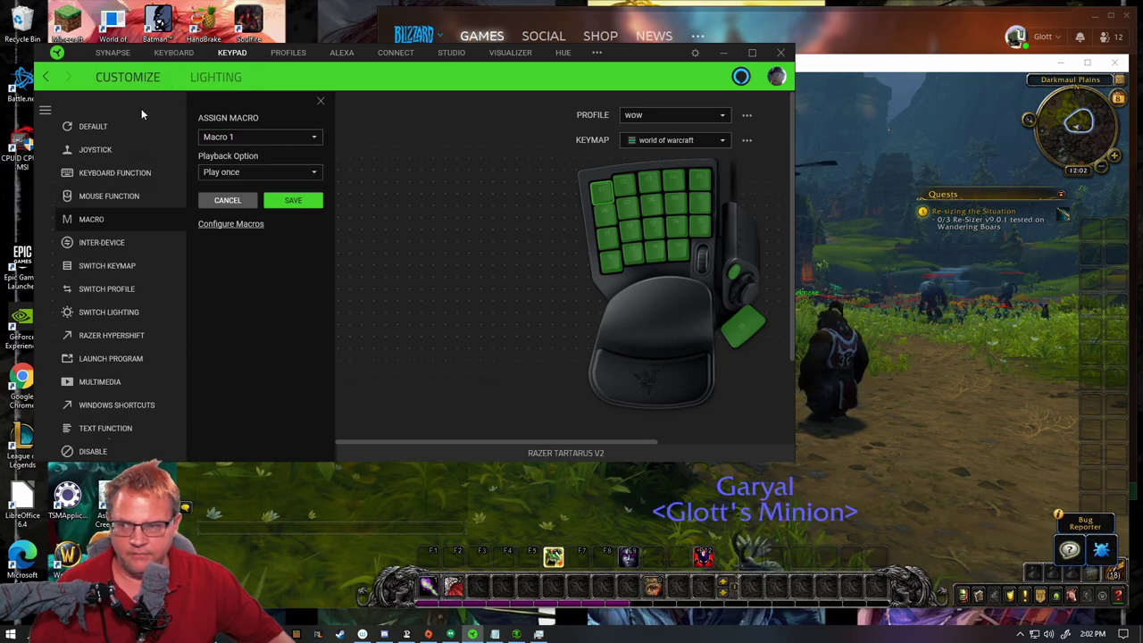
click(125, 146)
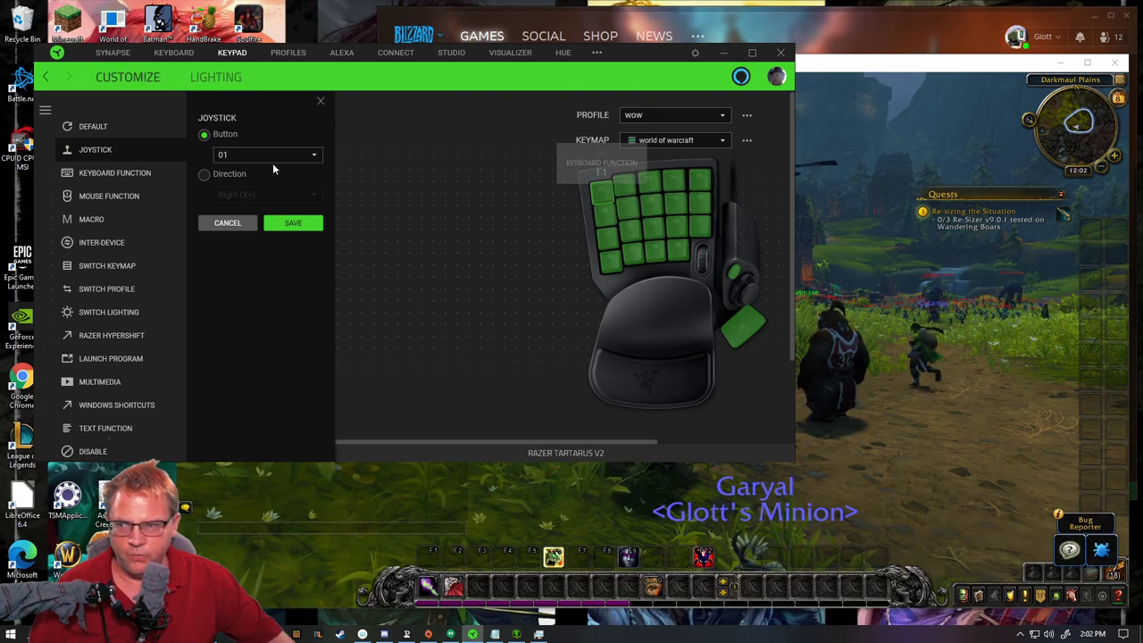
Assign Macro 1, played once, to the uppermost macro key of the BlackWidow Chroma keyboard and save the binding.
click(172, 53)
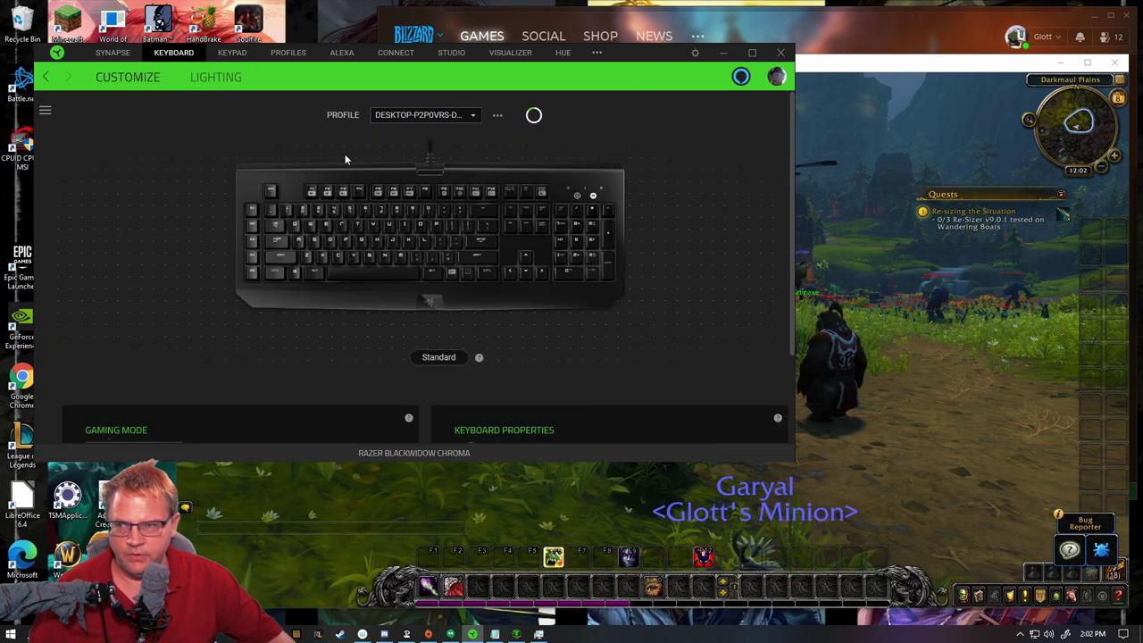
click(253, 210)
click(92, 195)
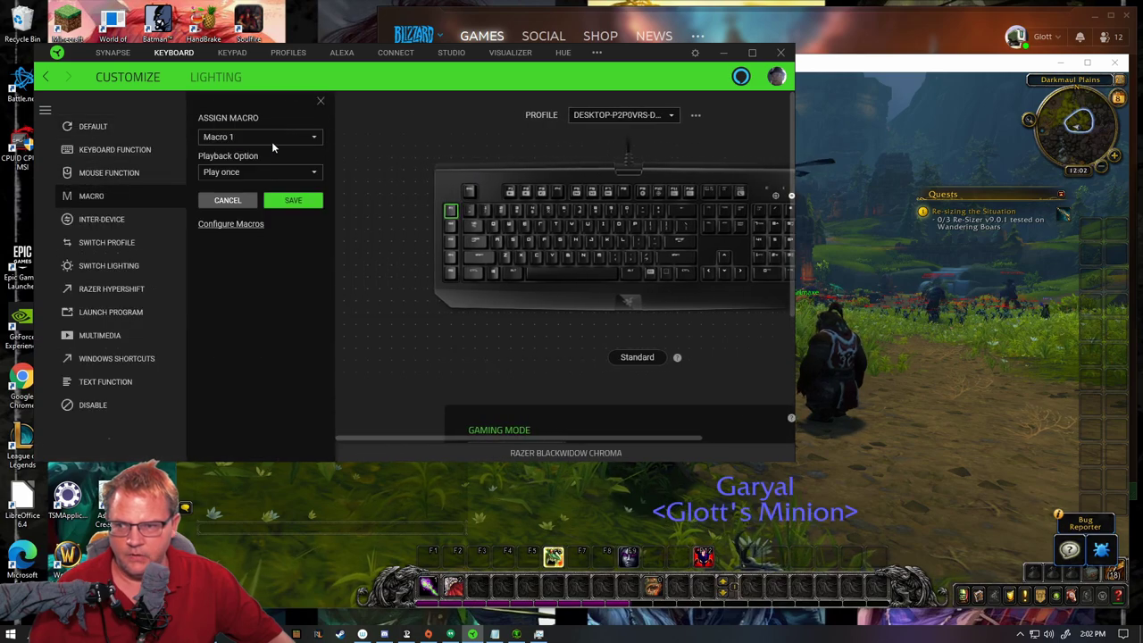
click(287, 203)
Assign Macro 2 with the Play once option to the keyboard's second macro key and save the binding.
click(450, 226)
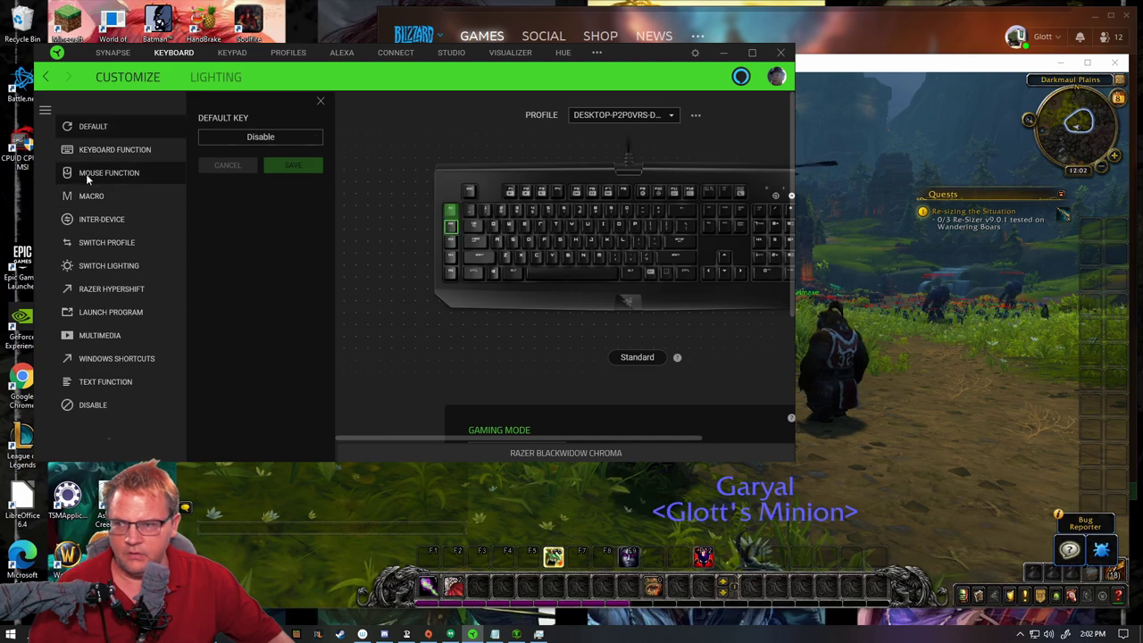
click(94, 195)
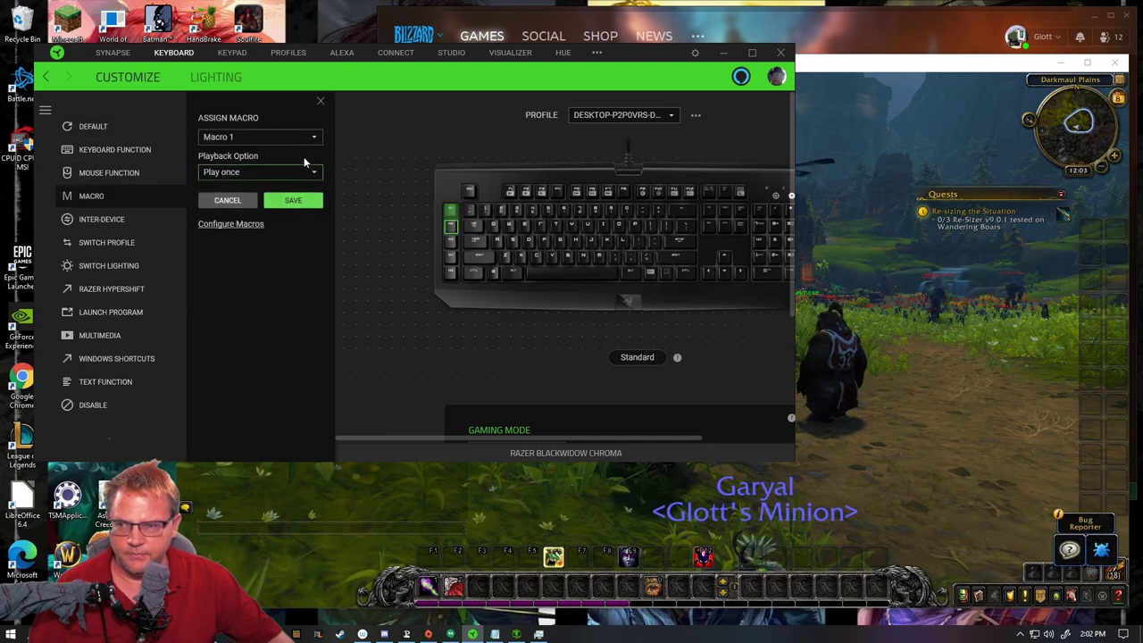
click(304, 139)
click(286, 173)
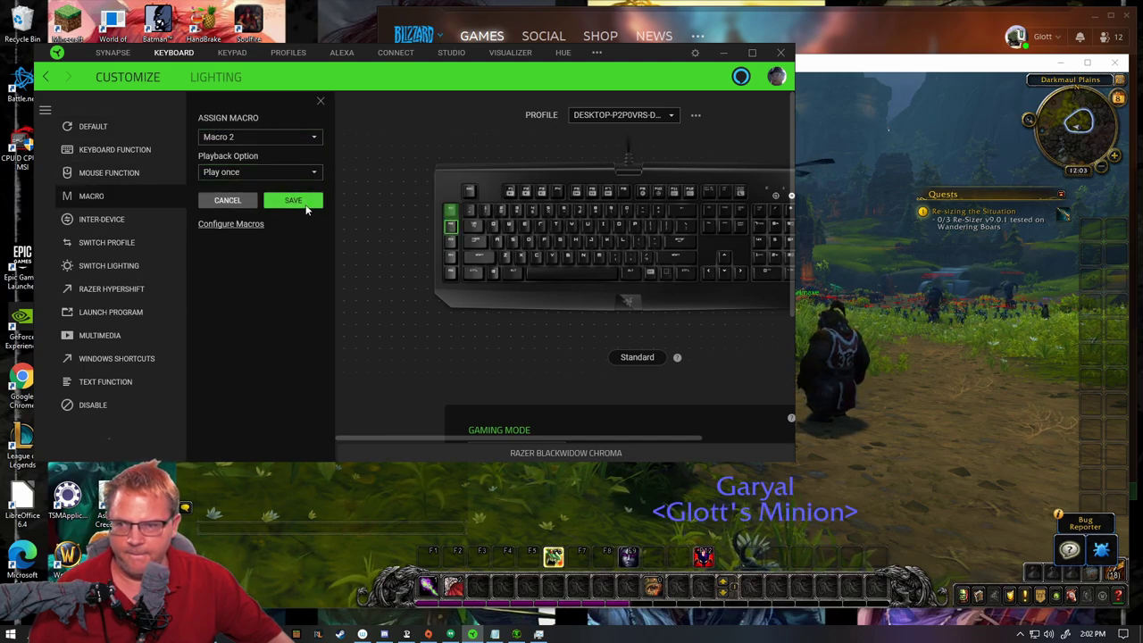
click(306, 203)
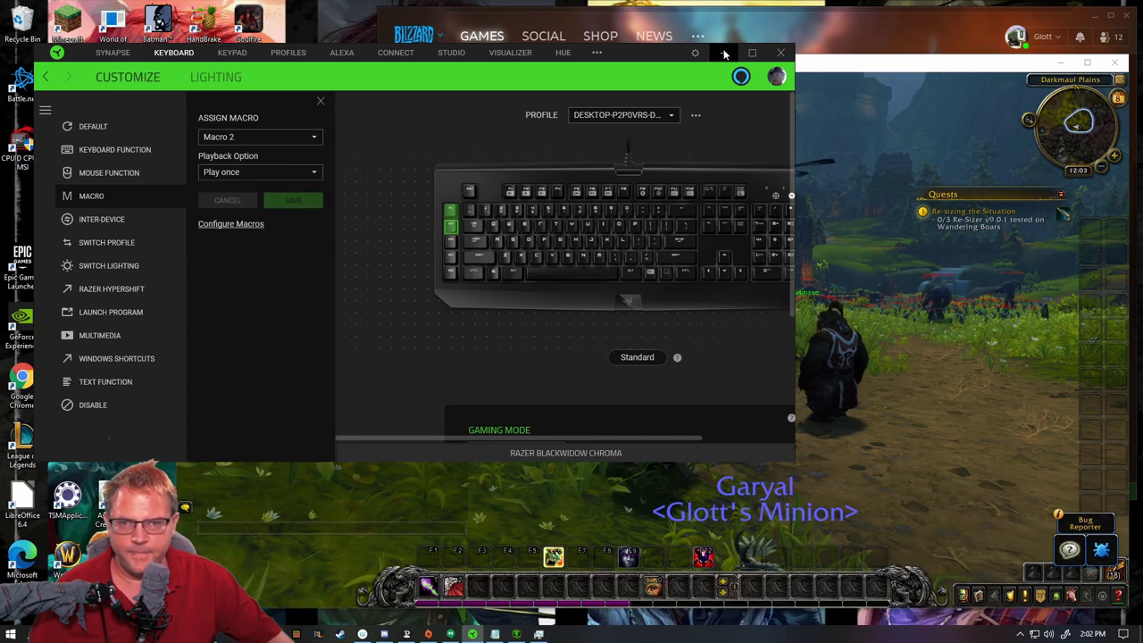
Switch to the World of Warcraft game, moving its window clear of Battle.net, and turn the camera around the character.
click(800, 32)
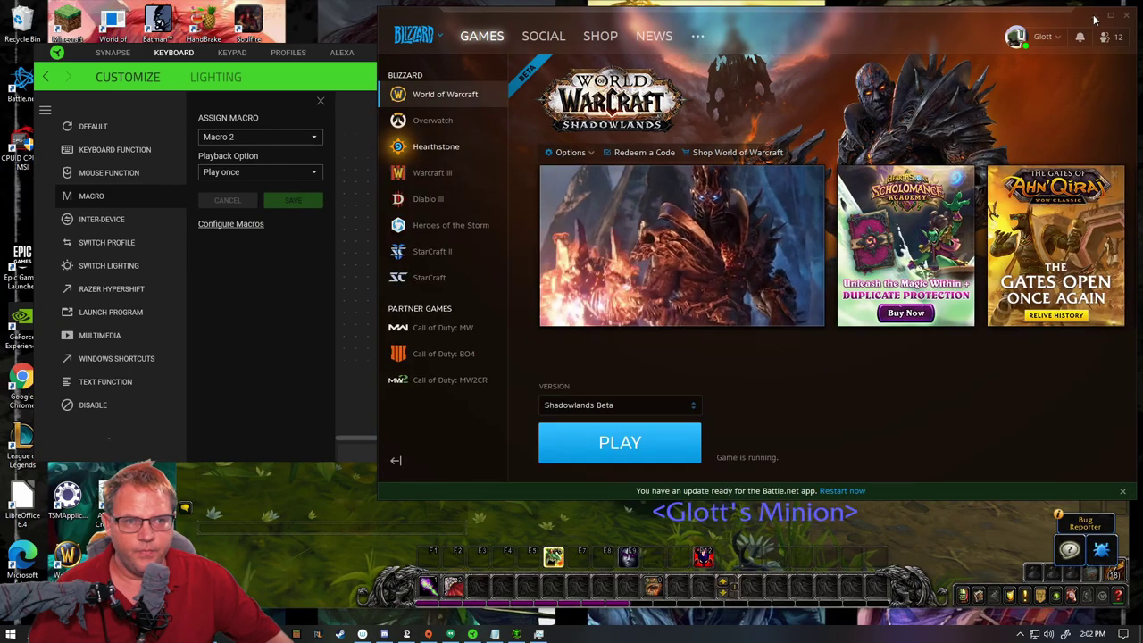
click(1096, 18)
click(808, 109)
drag(870, 68, 758, 46)
drag(509, 293, 785, 296)
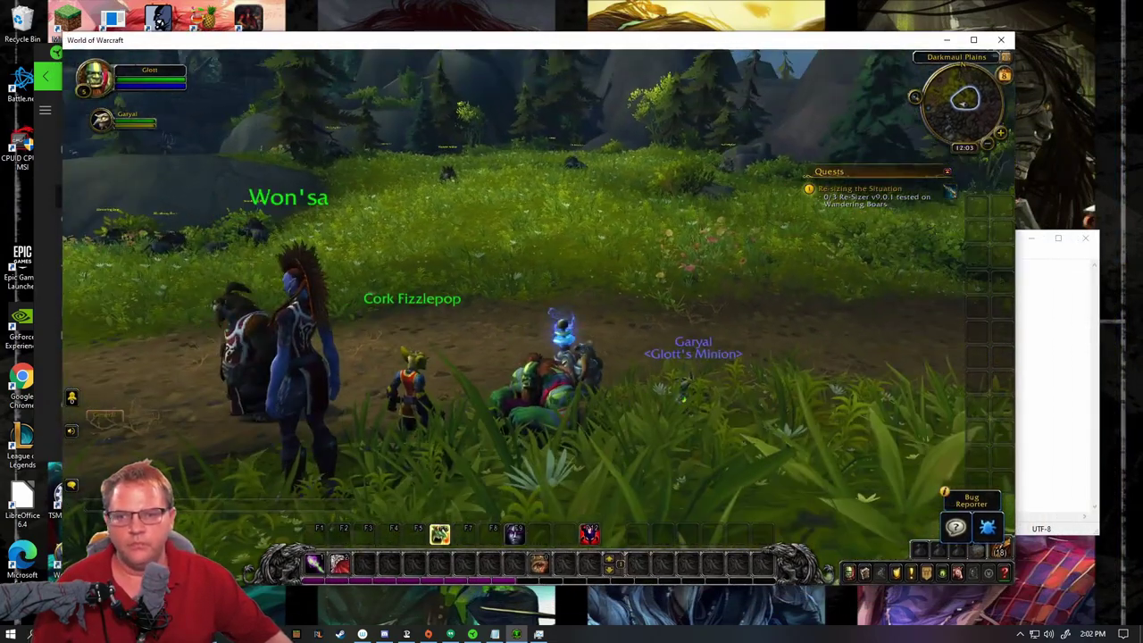
Run the character from the road onto the grassy field and target a Wandering Boar.
key(w)
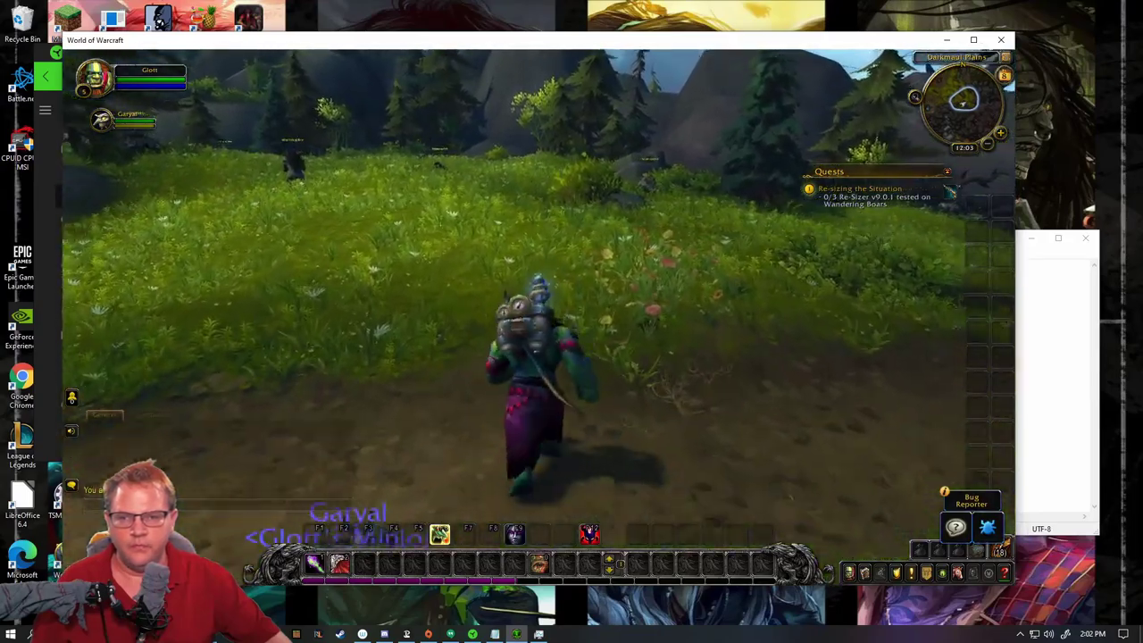
drag(554, 195, 469, 194)
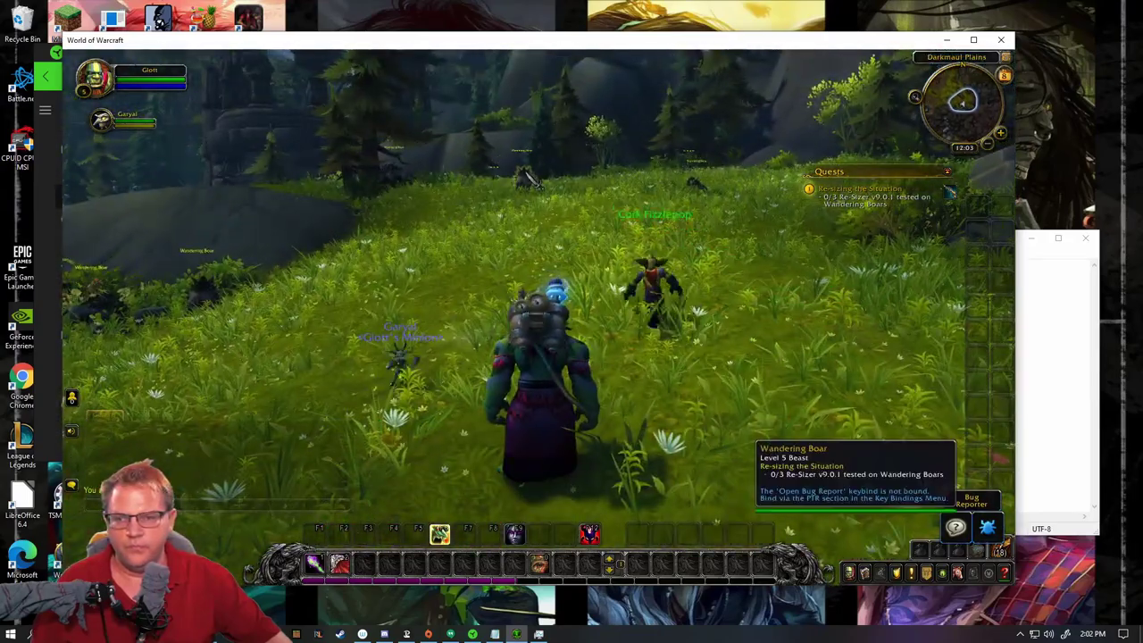
key(w)
right_click(527, 210)
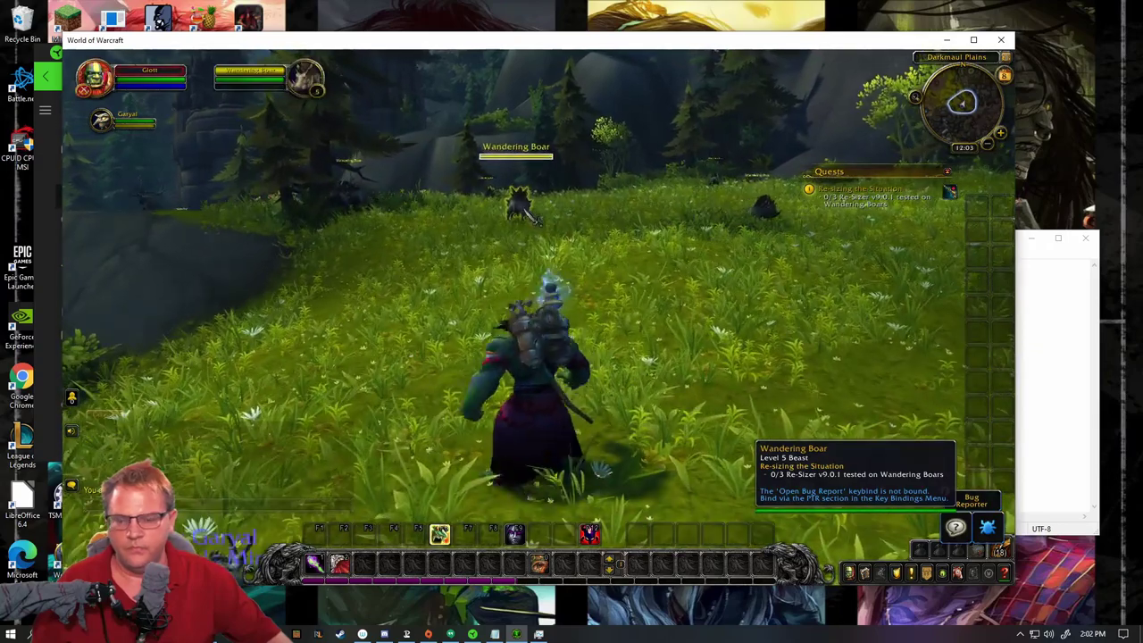
Attack the targeted Wandering Boar with Corruption and Shadow Bolt until it dies, and loot its corpse.
key(1)
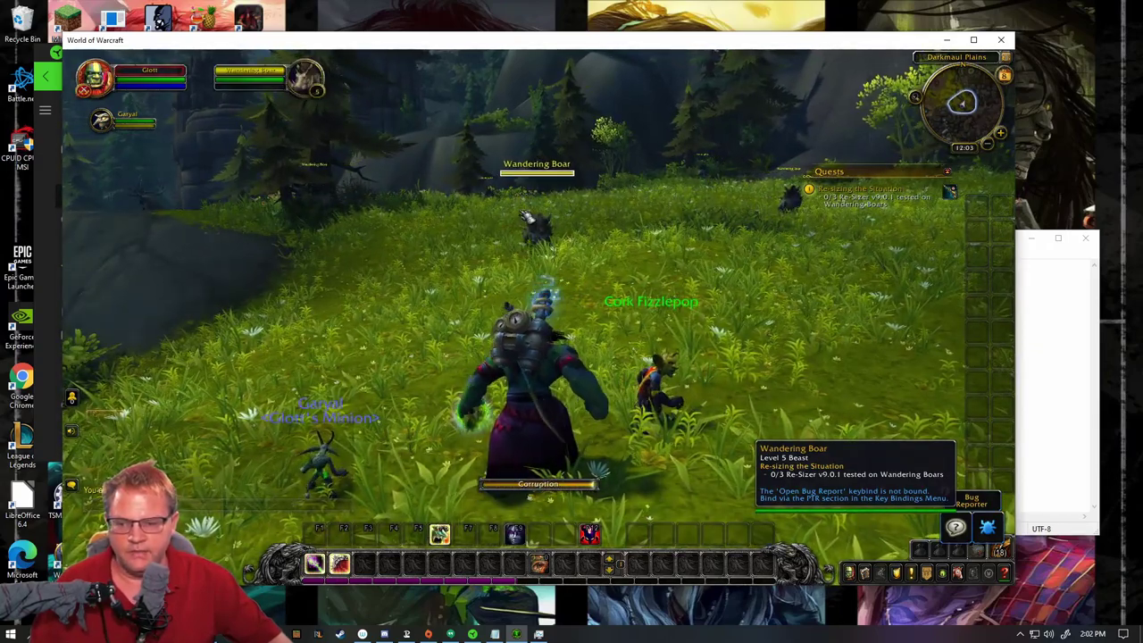
key(1)
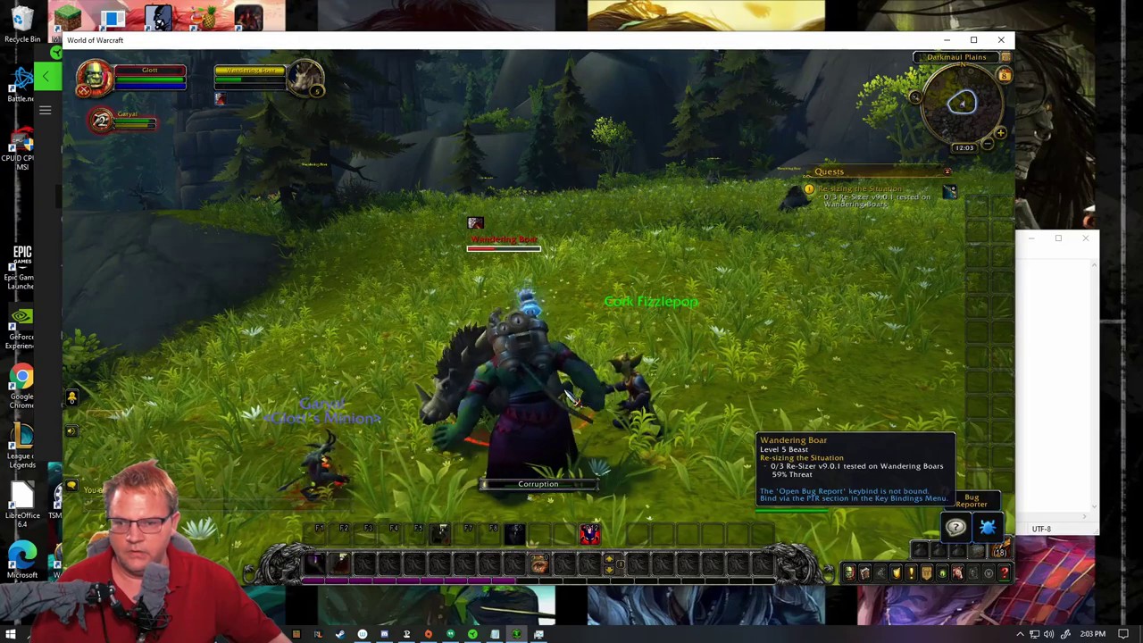
key(2)
key(1)
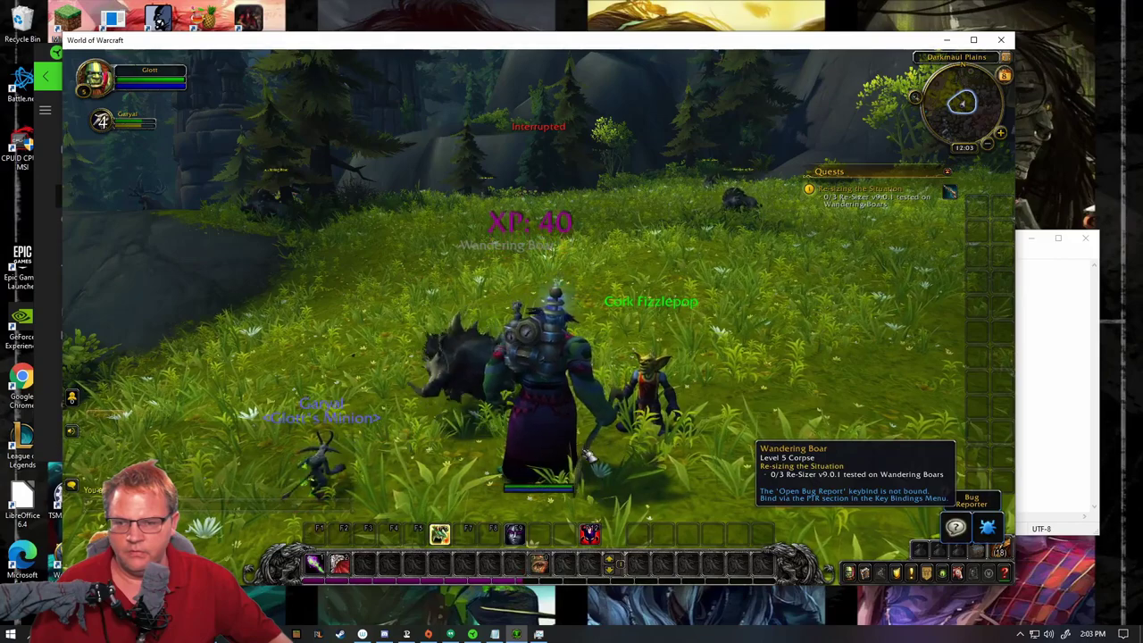
right_click(496, 370)
Target another Wandering Boar in the field and cast Corruption followed by Shadow Bolt on it.
click(675, 203)
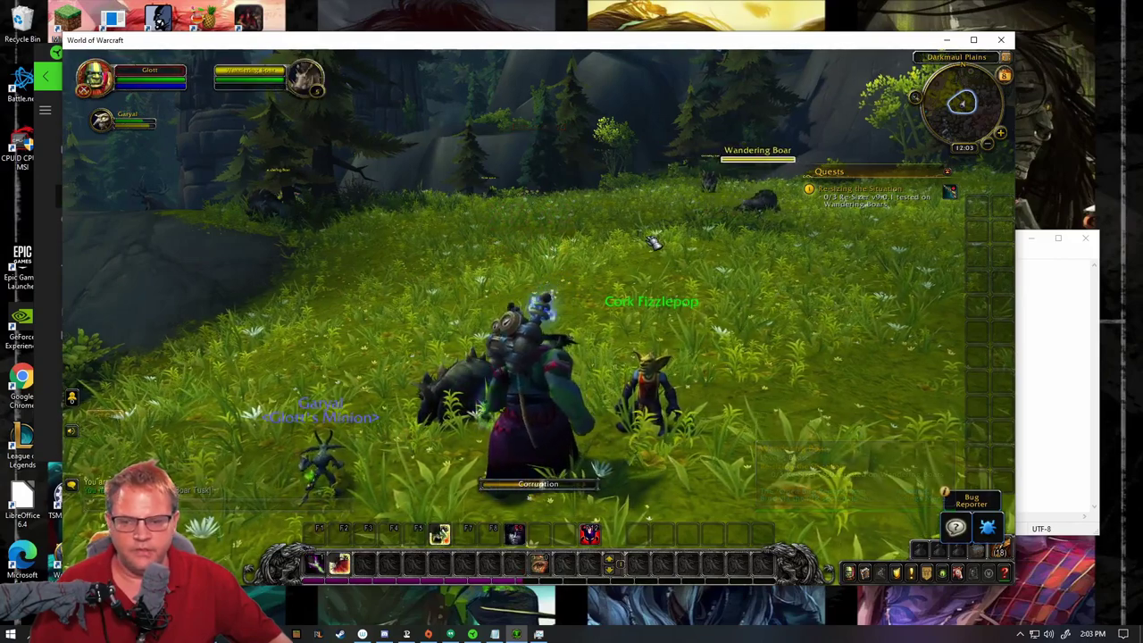
key(1)
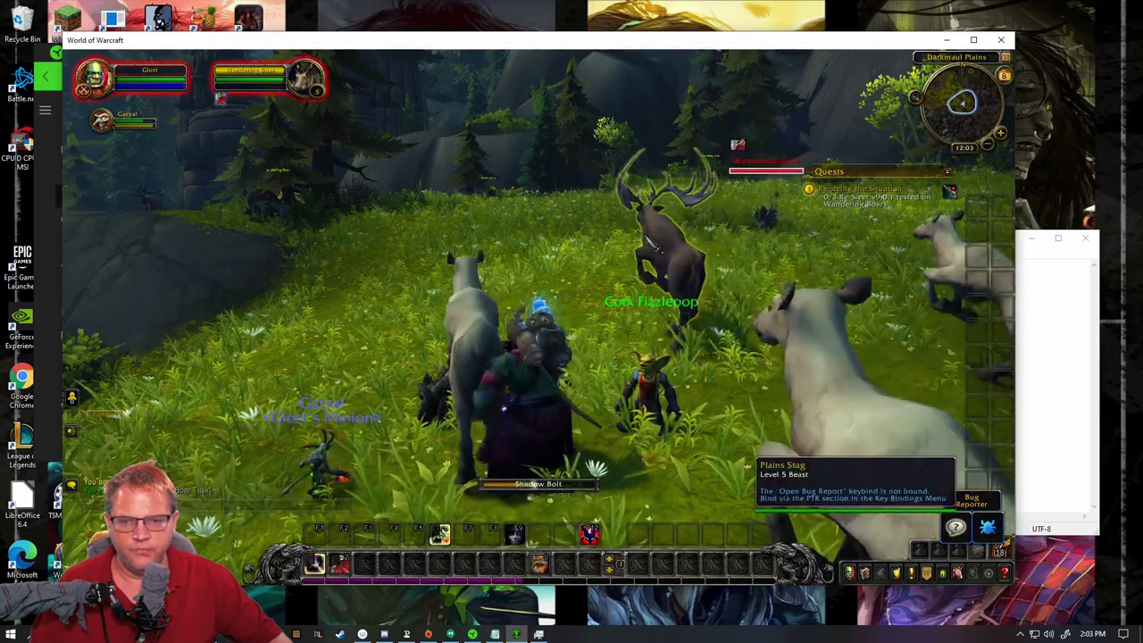
key(s)
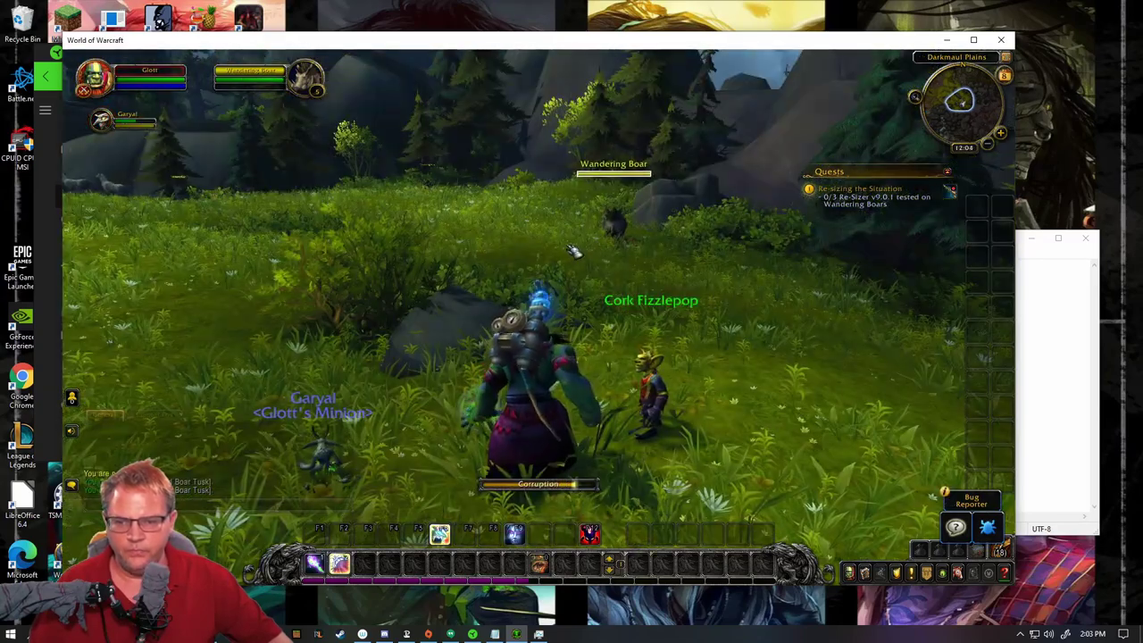
Fight the Wandering Boar near the rocks with Corruption and Shadow Bolt, and loot its corpse.
key(1)
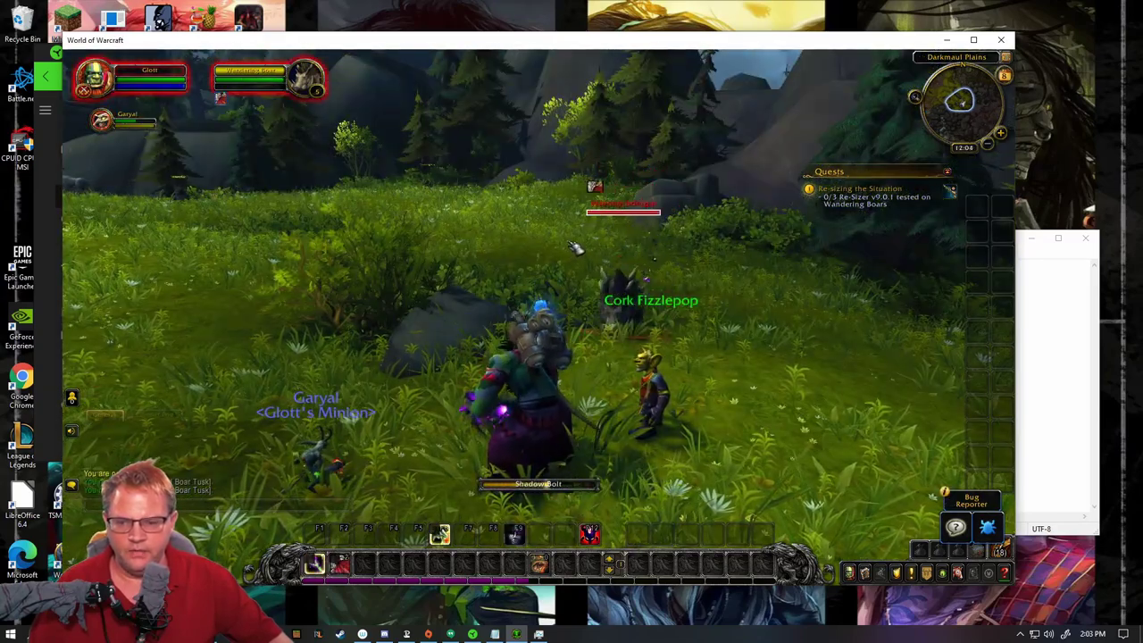
key(s)
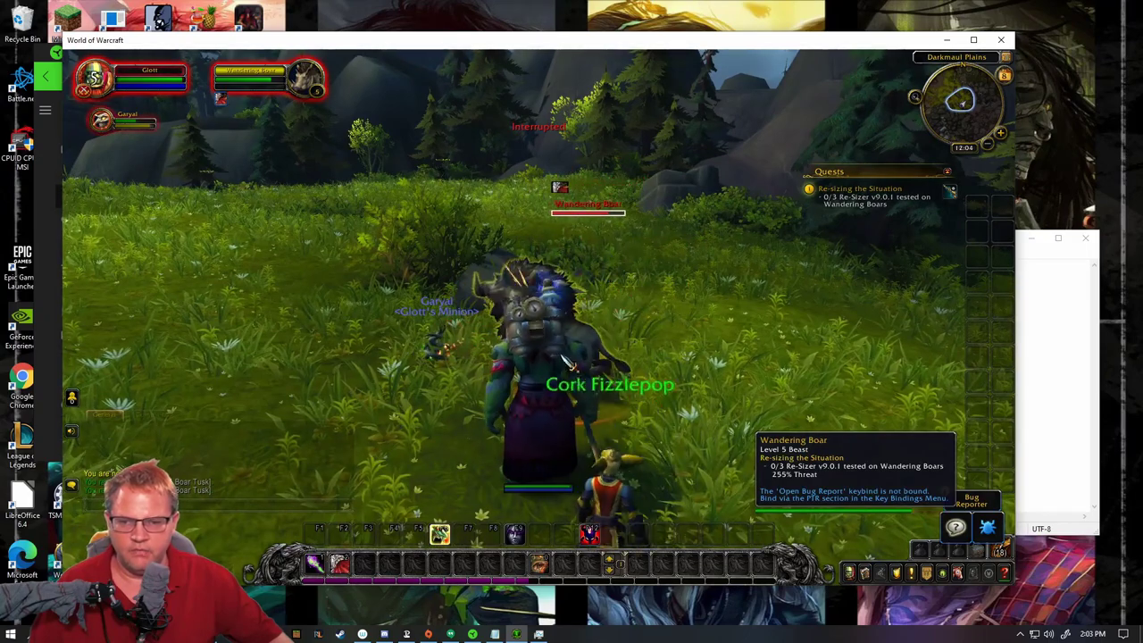
click(315, 563)
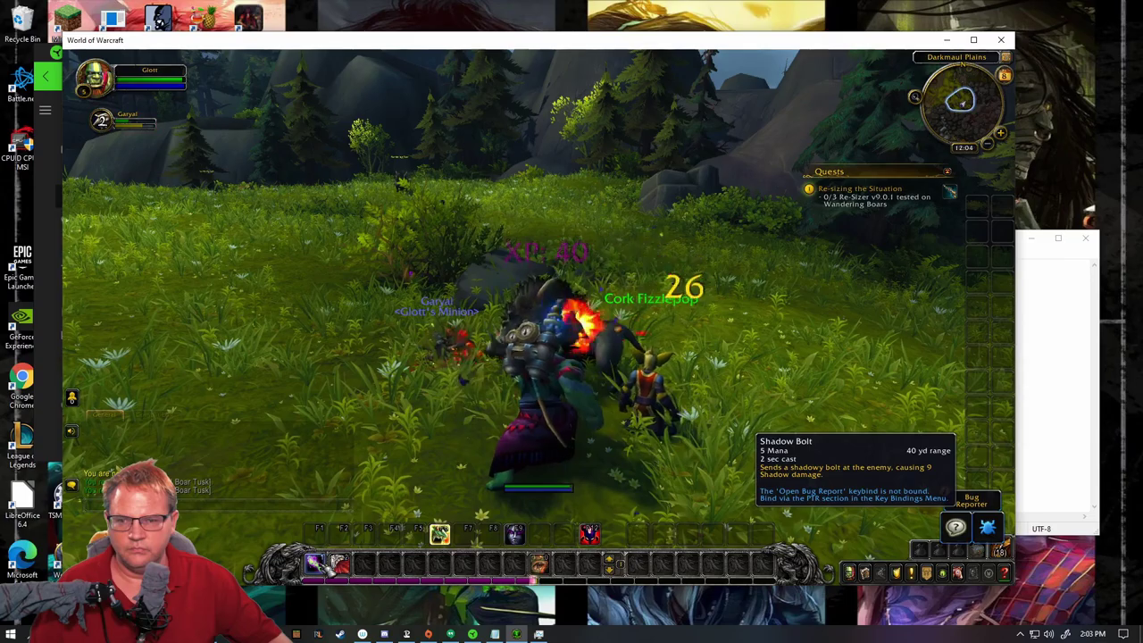
right_click(543, 323)
right_click(543, 325)
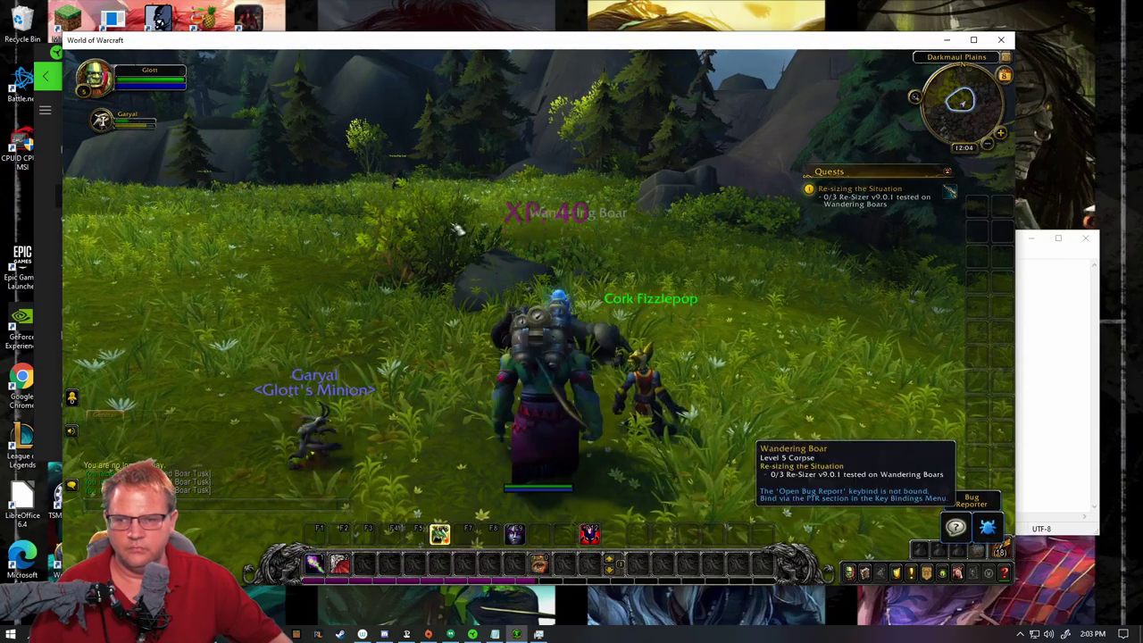
Approach a Wandering Boar on the hillside near the twisted trees and attack it with Corruption and Shadow Bolt.
drag(447, 193, 661, 201)
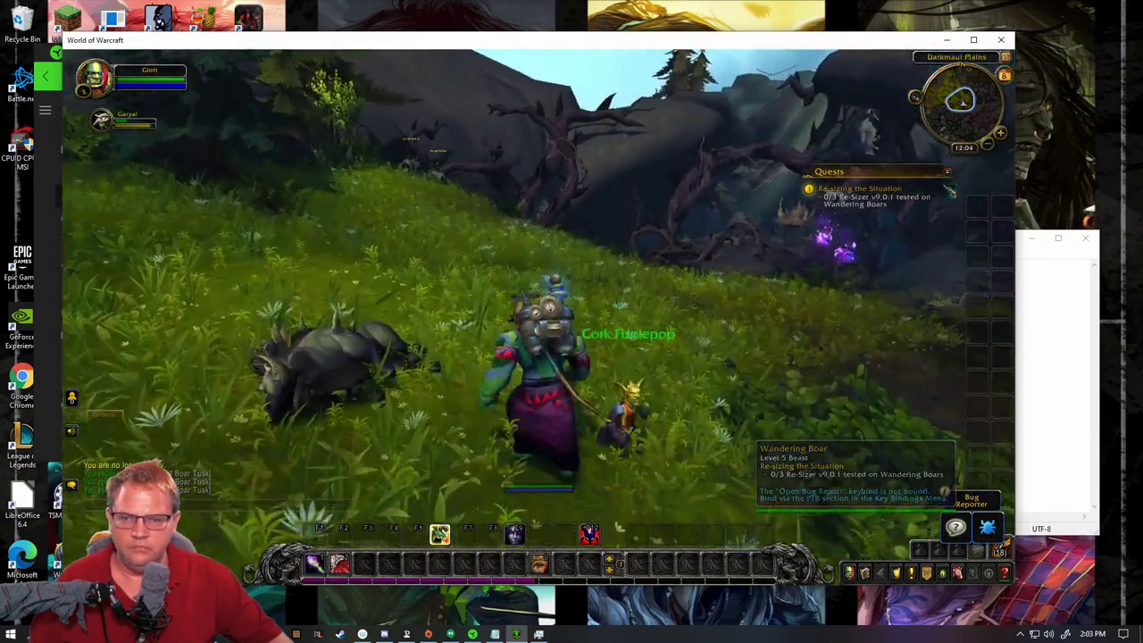
key(w)
right_click(411, 172)
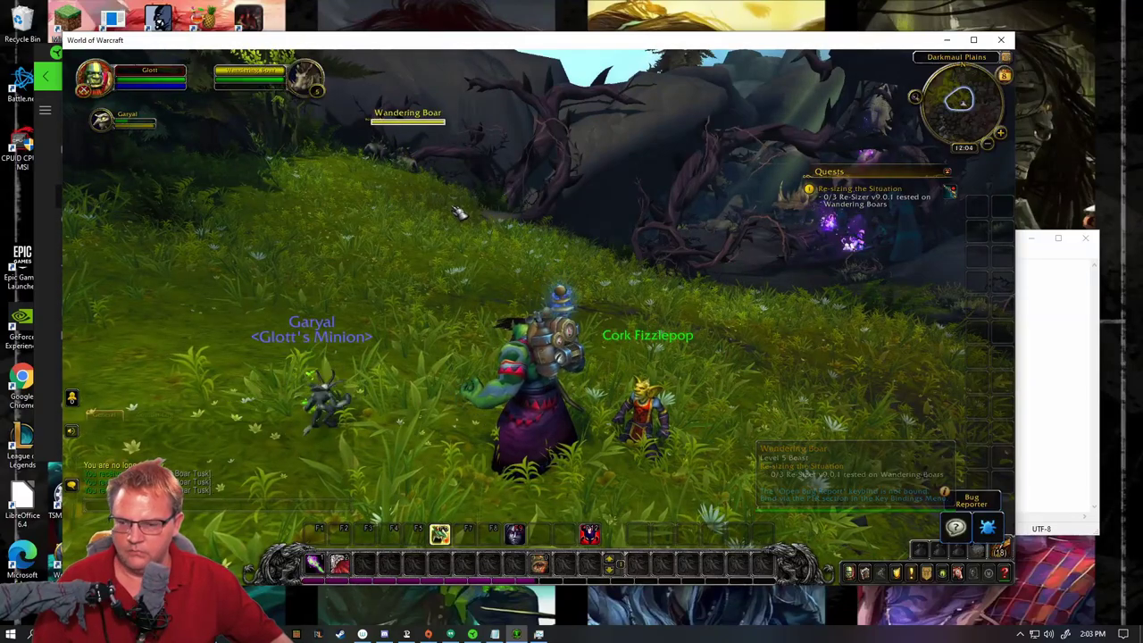
key(2)
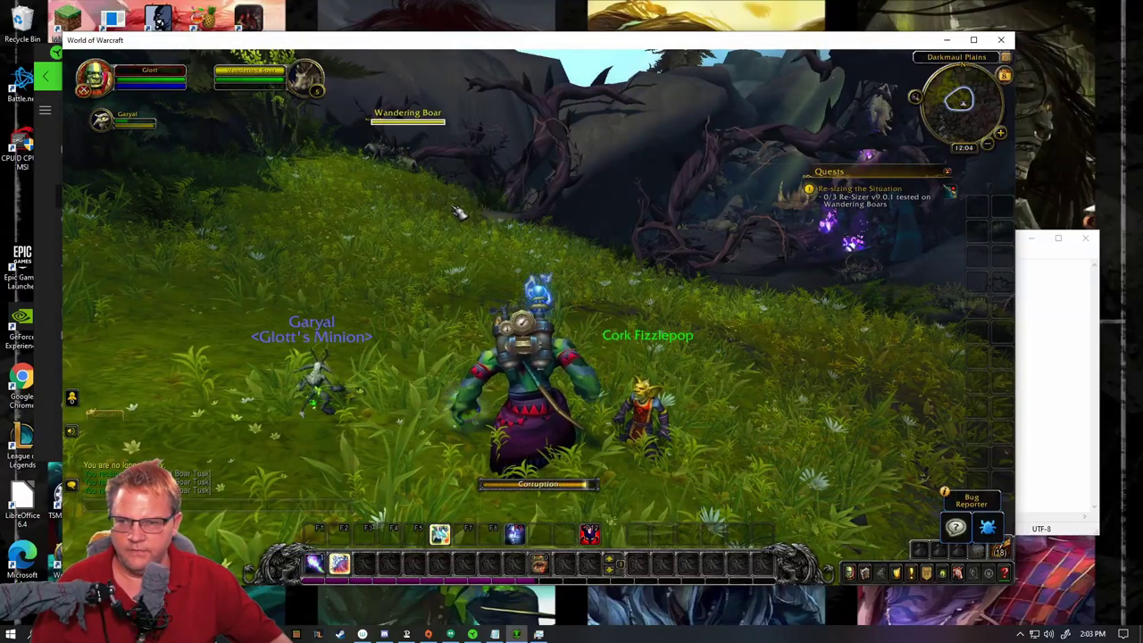
key(1)
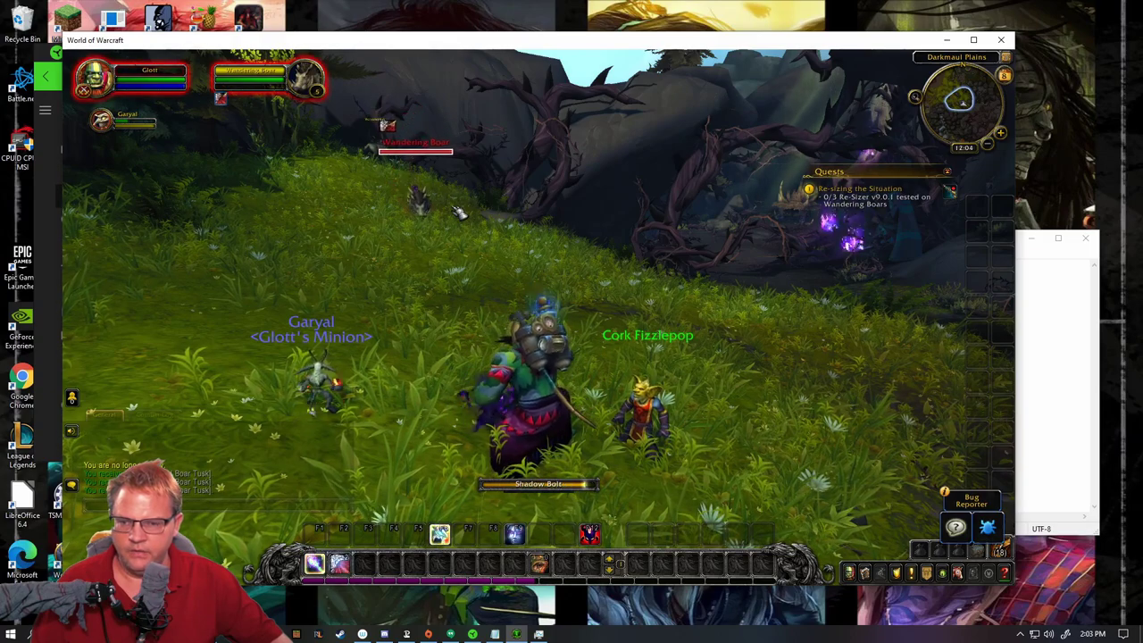
key(s)
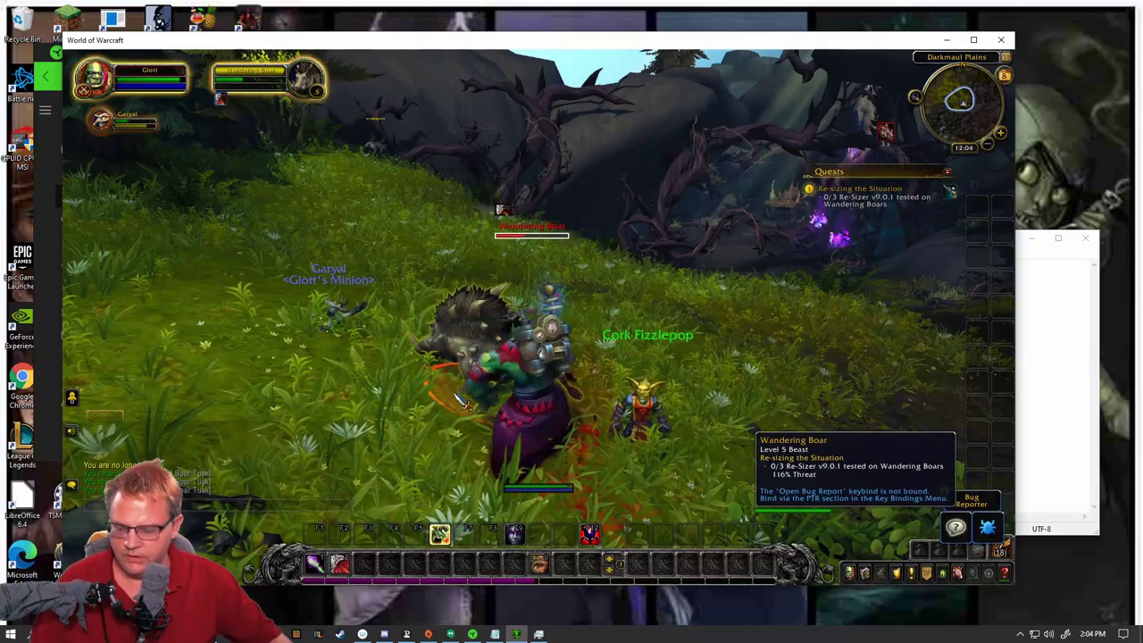
key(1)
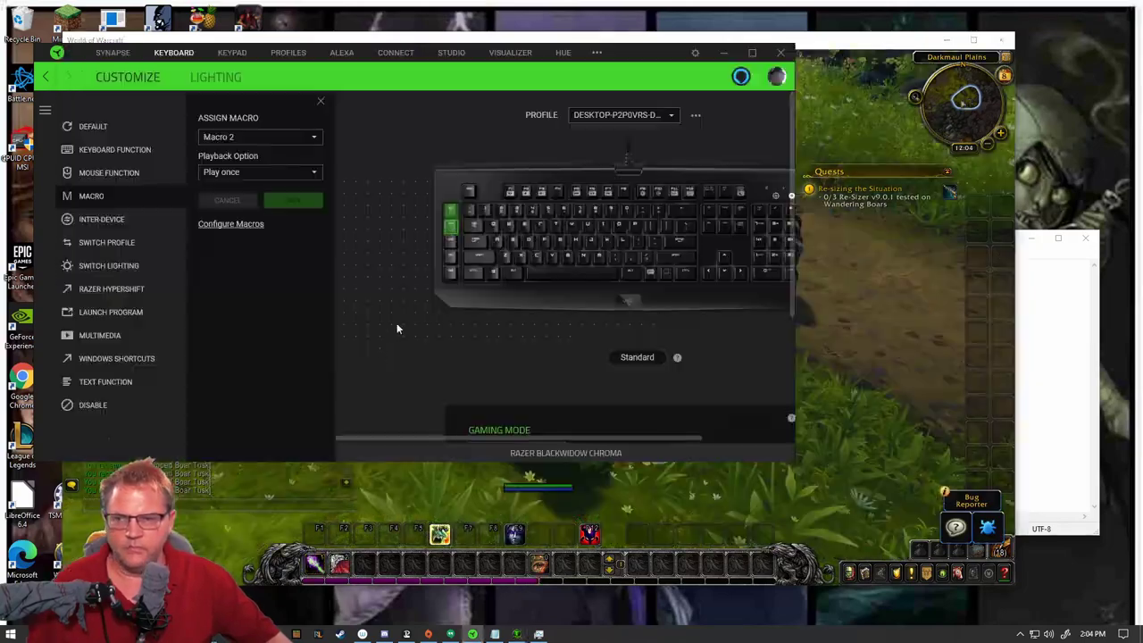
Open Macro 1 in Razer Synapse's macro editor and check its recording options.
click(597, 53)
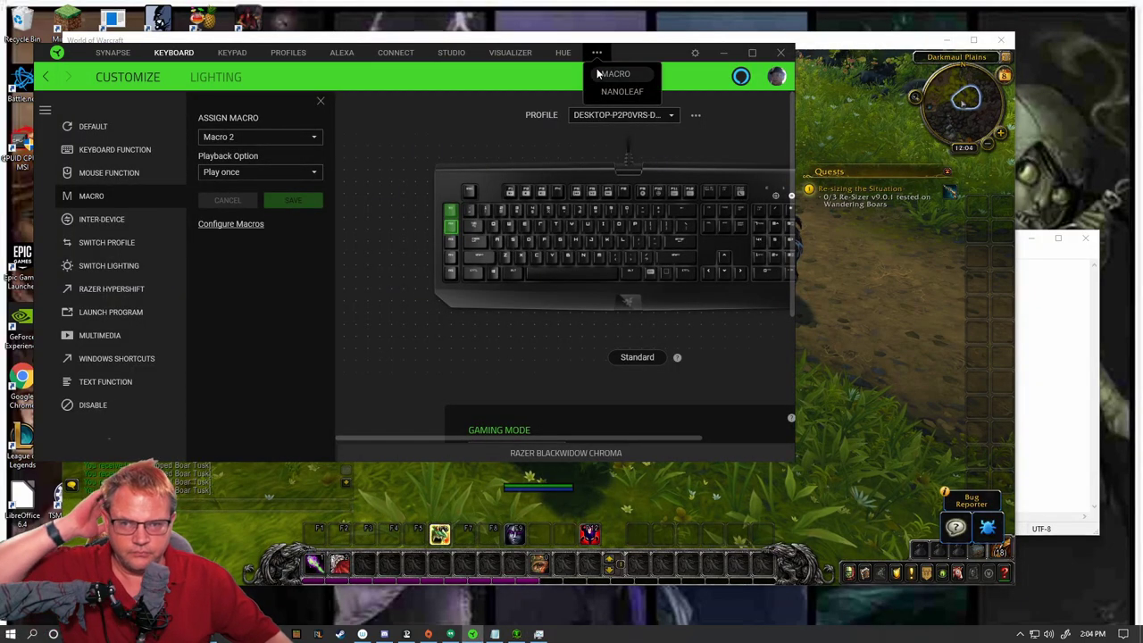
click(616, 72)
click(196, 117)
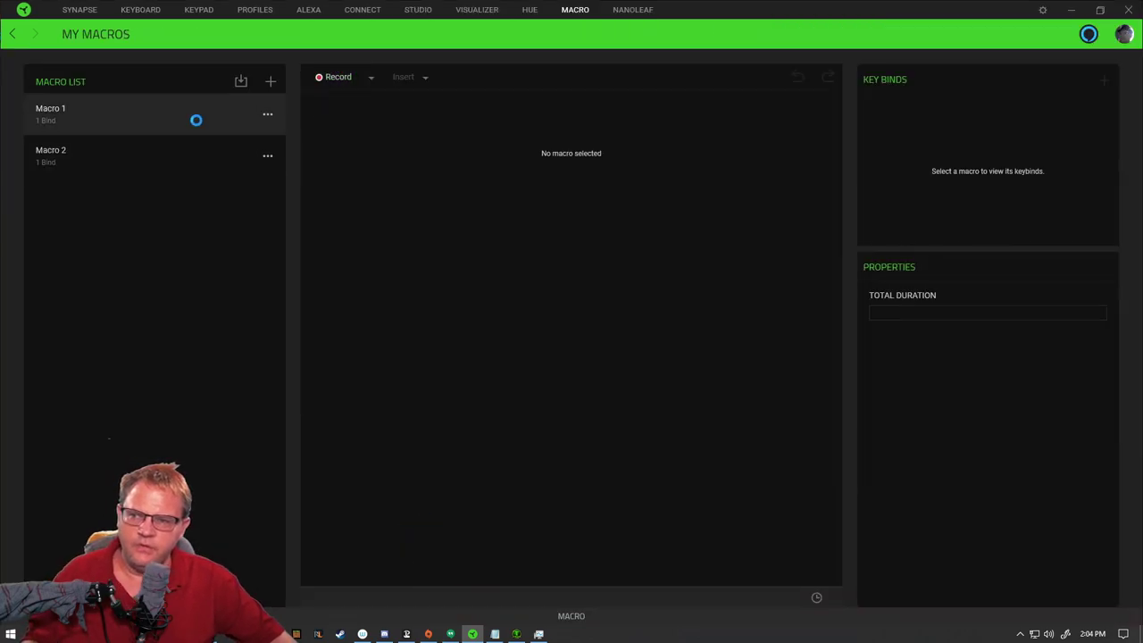
click(370, 77)
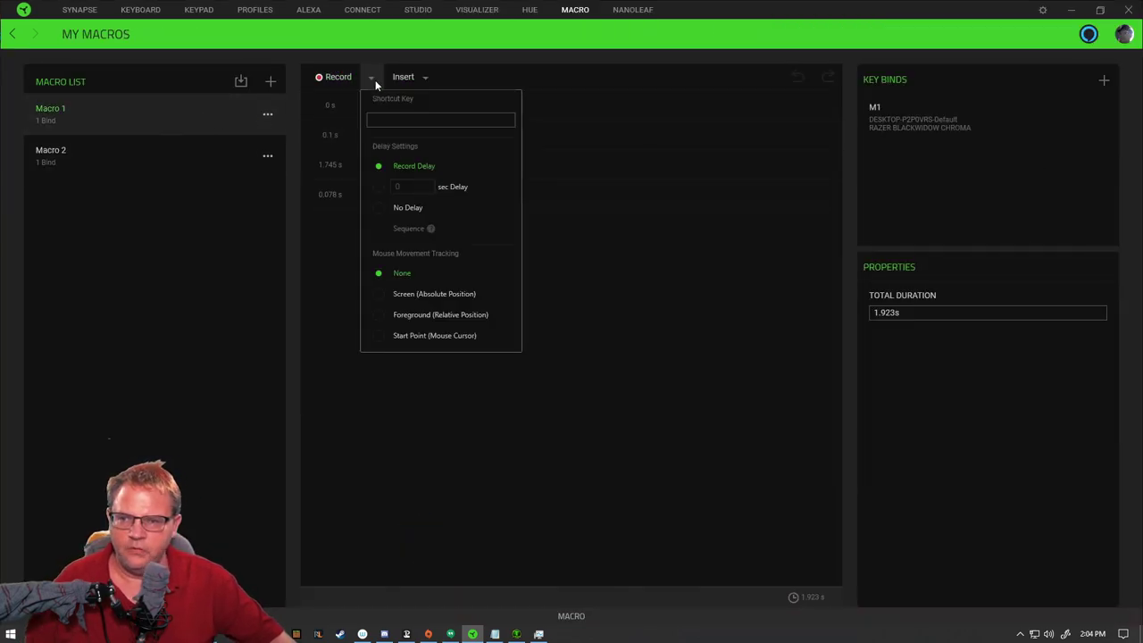
click(601, 81)
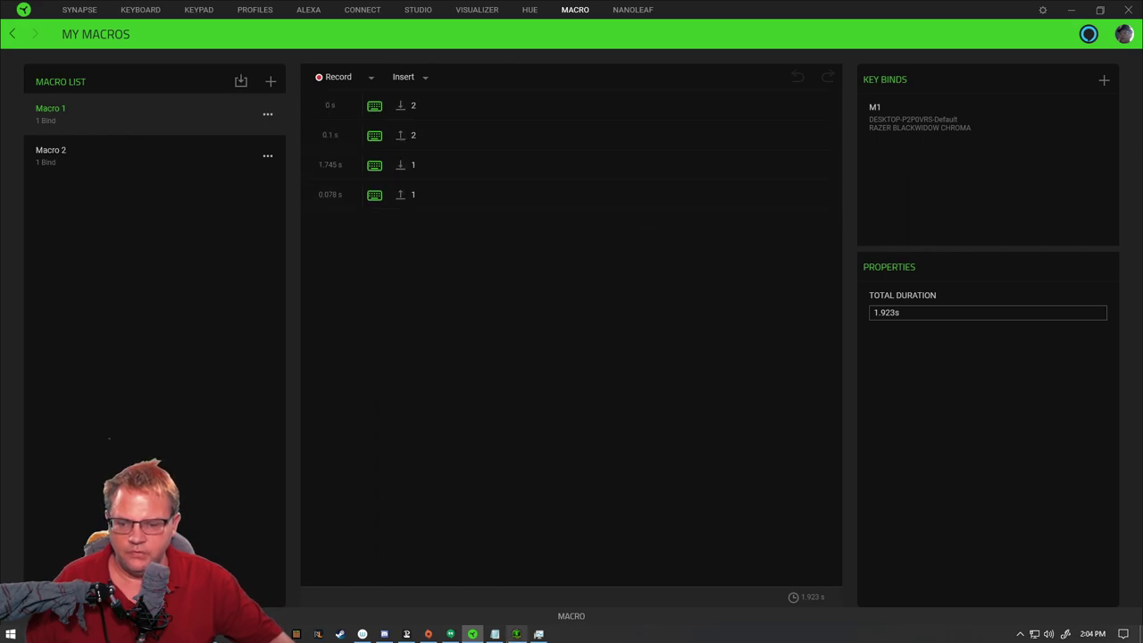
Restore Synapse to a smaller window and move the World of Warcraft window clear of it, keeping Synapse in front.
double_click(689, 18)
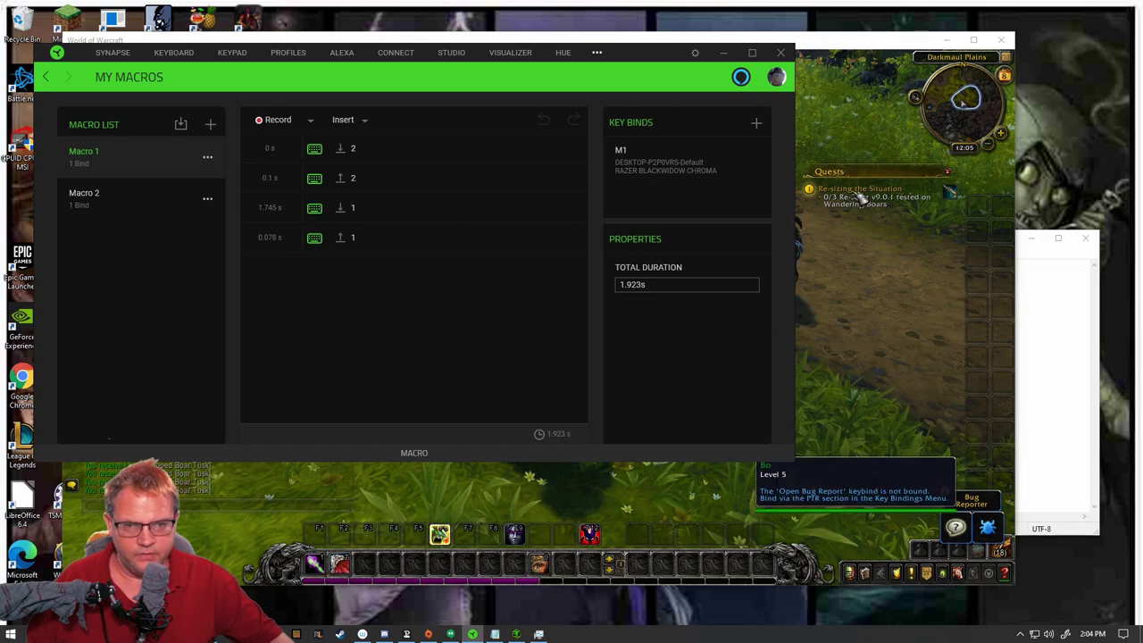
drag(851, 43, 967, 78)
click(473, 633)
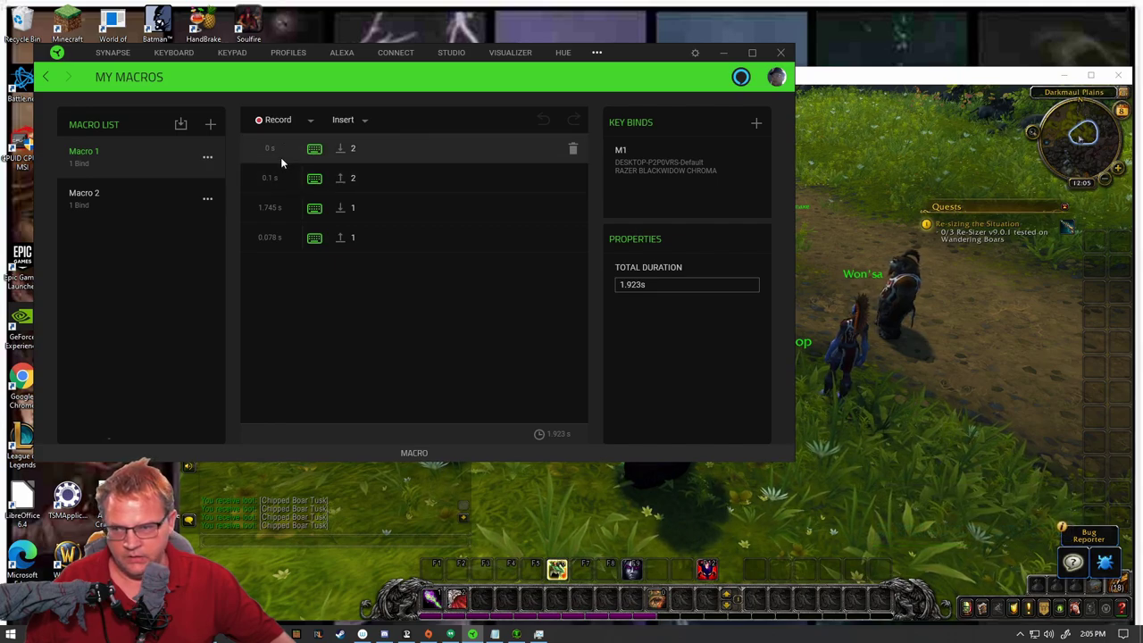
Set the delay of the key 1 press action in Macro 1 to 2 s.
click(289, 211)
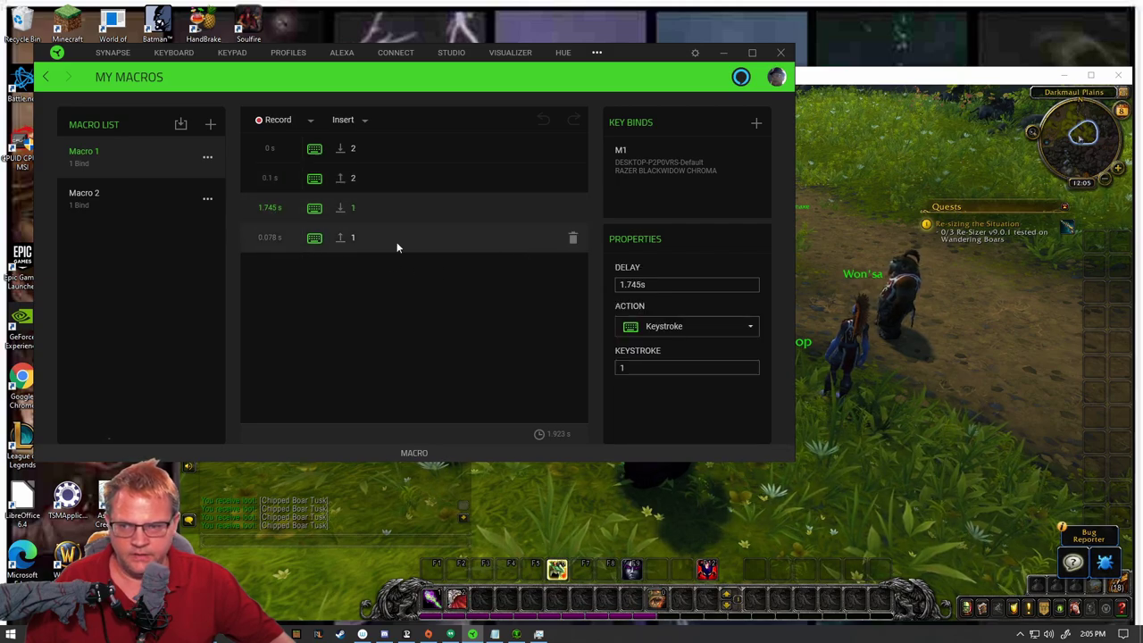
click(630, 283)
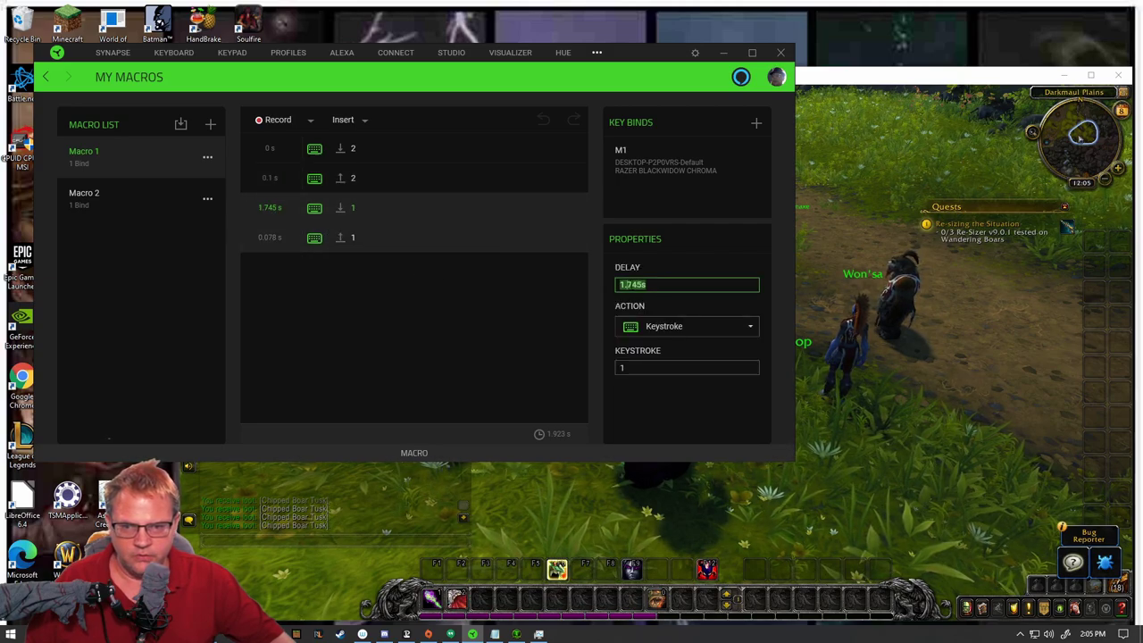
drag(642, 285, 618, 284)
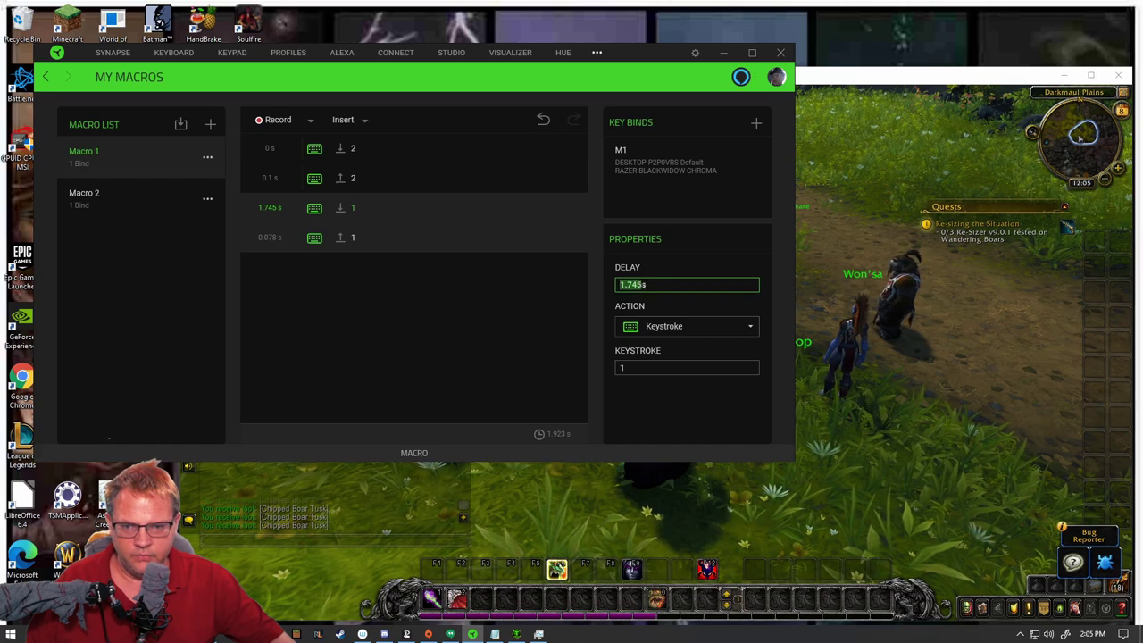
click(555, 327)
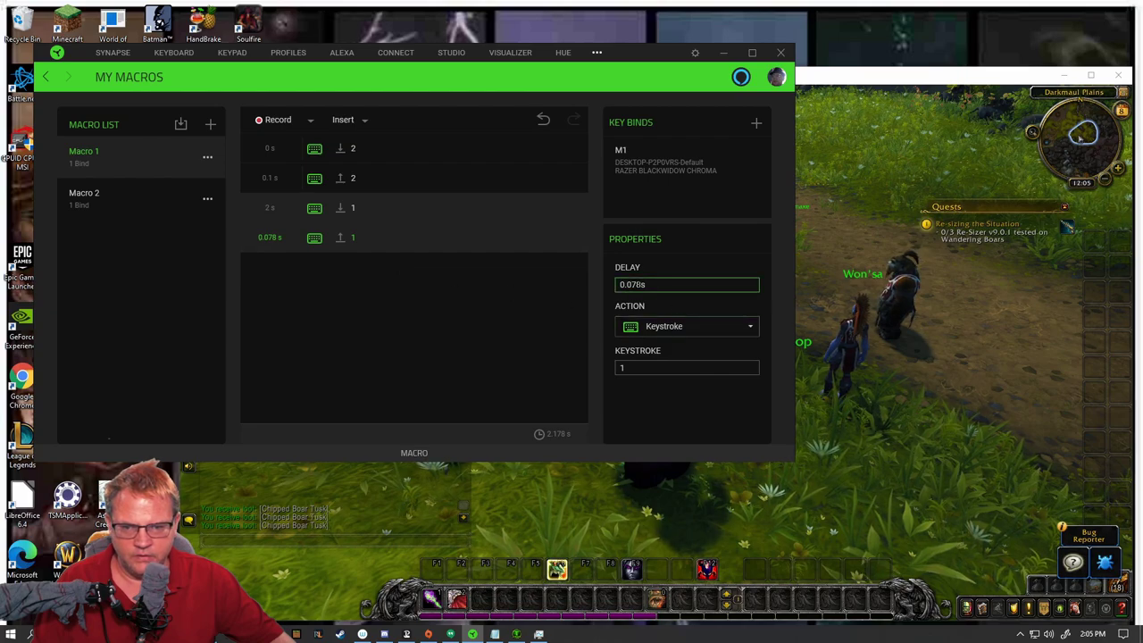
Set the delays of the key 1 and key 2 release actions in Macro 1 to 0 s.
click(642, 285)
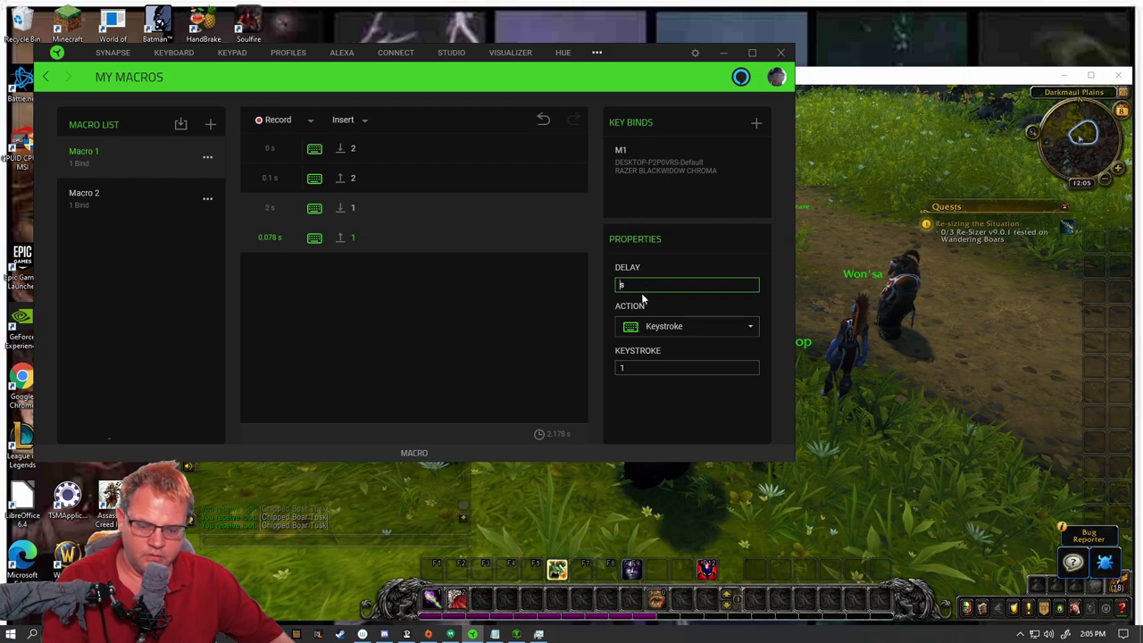
click(464, 340)
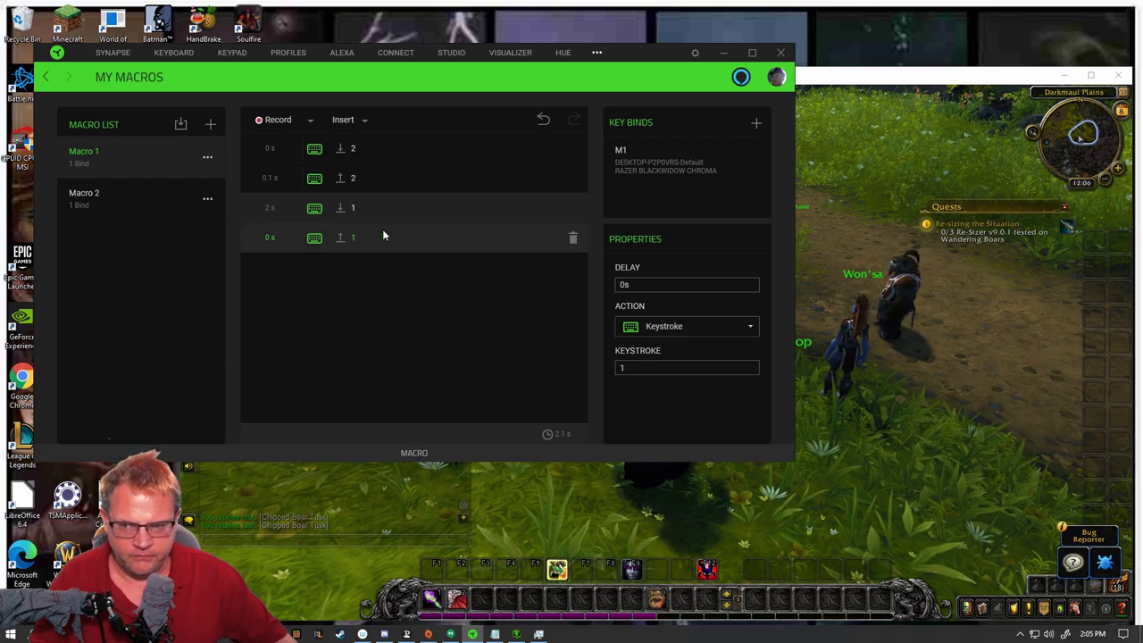
drag(374, 250, 366, 254)
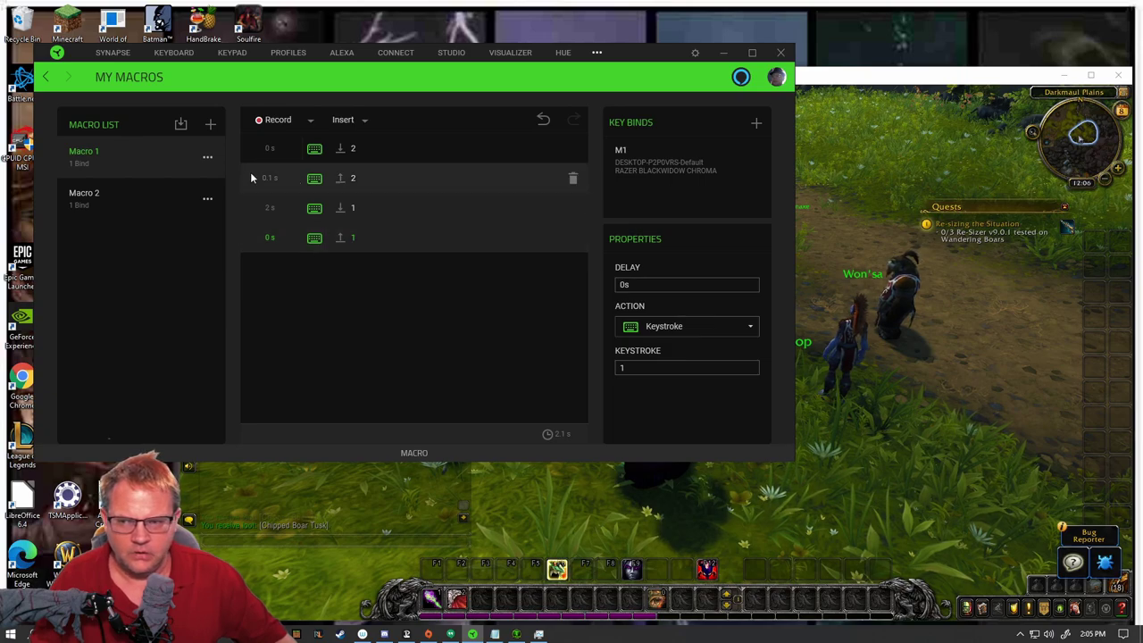
click(277, 178)
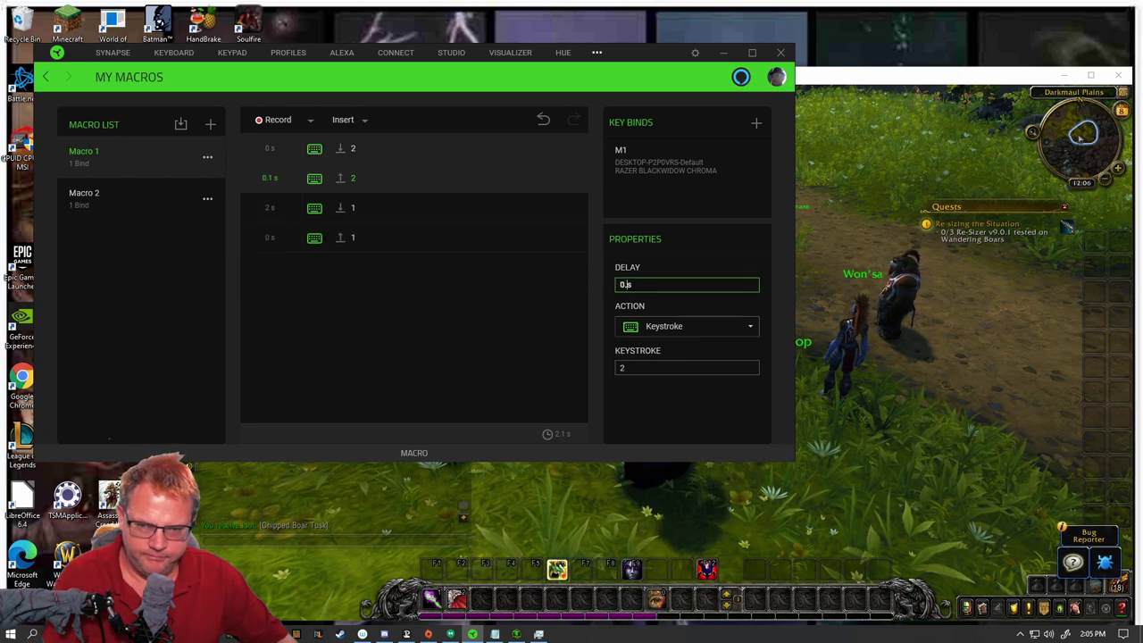
click(437, 334)
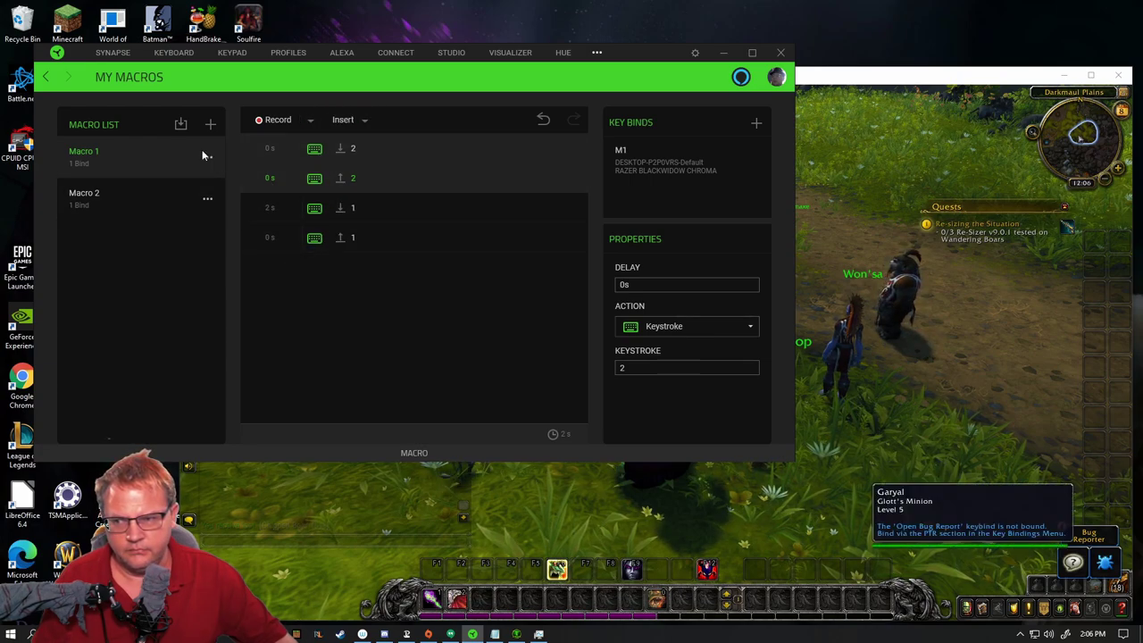
Insert two blank keystrokes between the key 2 and key 1 actions in Macro 1.
click(343, 120)
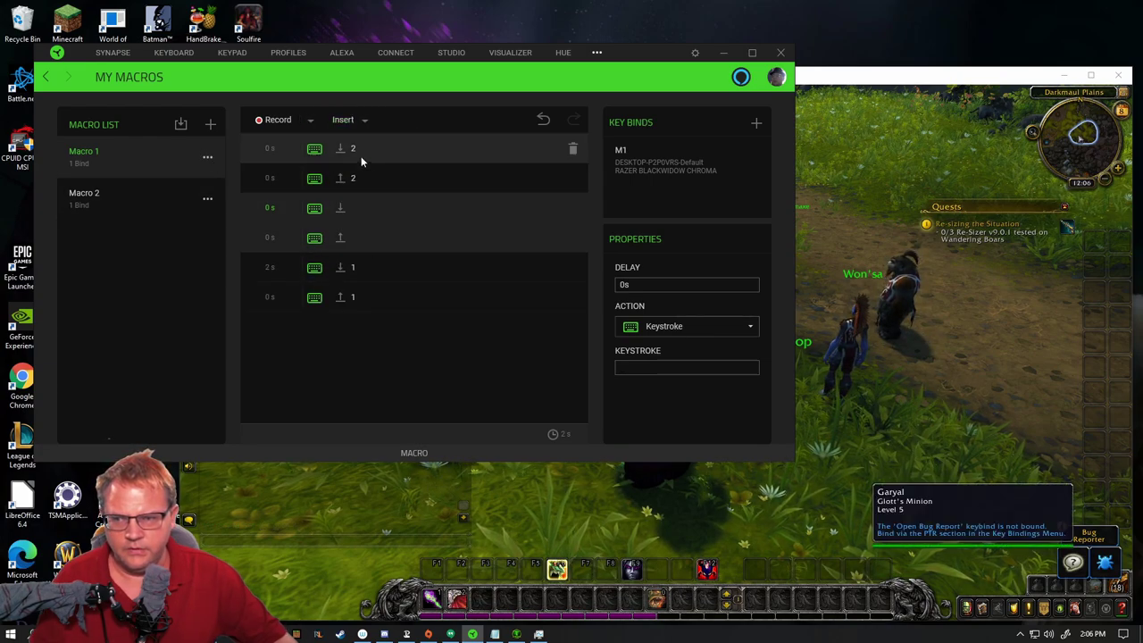
click(365, 120)
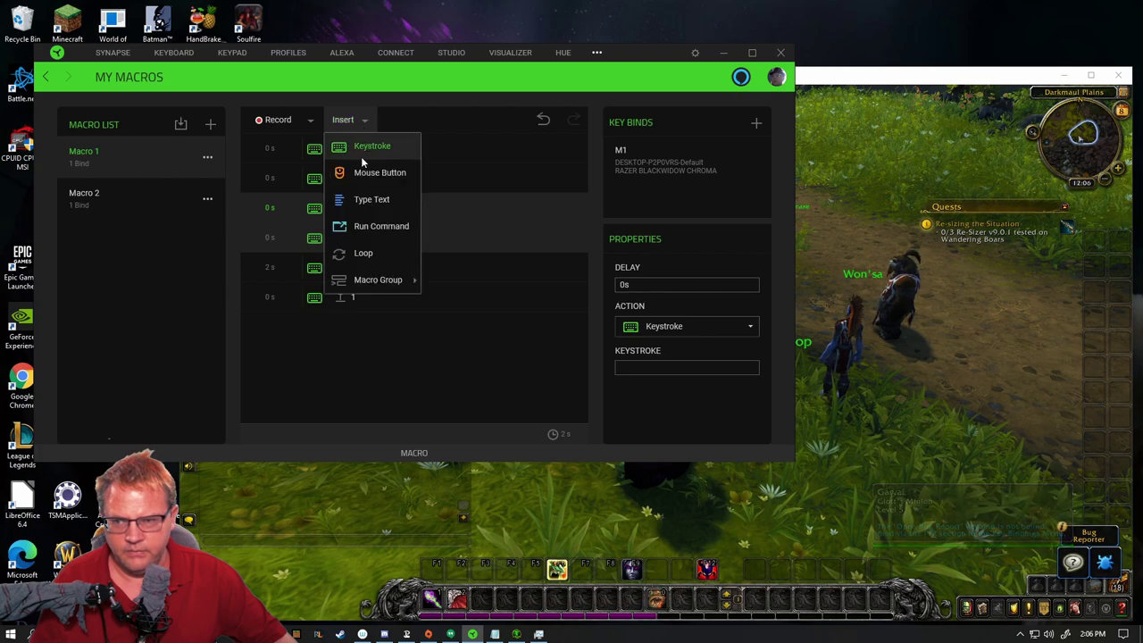
click(366, 148)
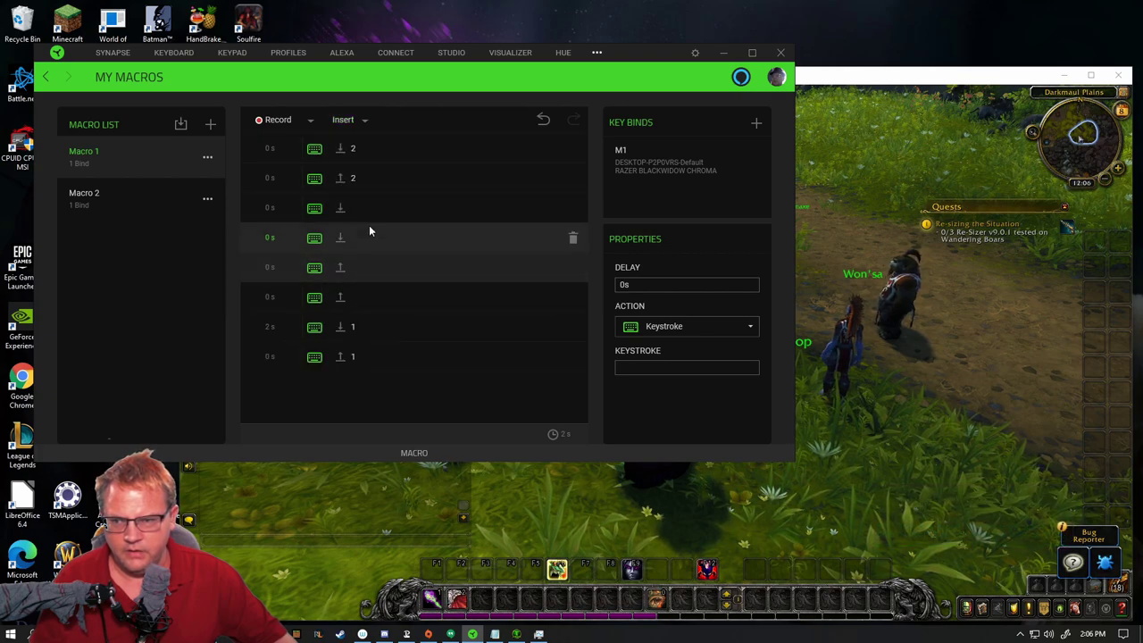
mouse_move(368, 254)
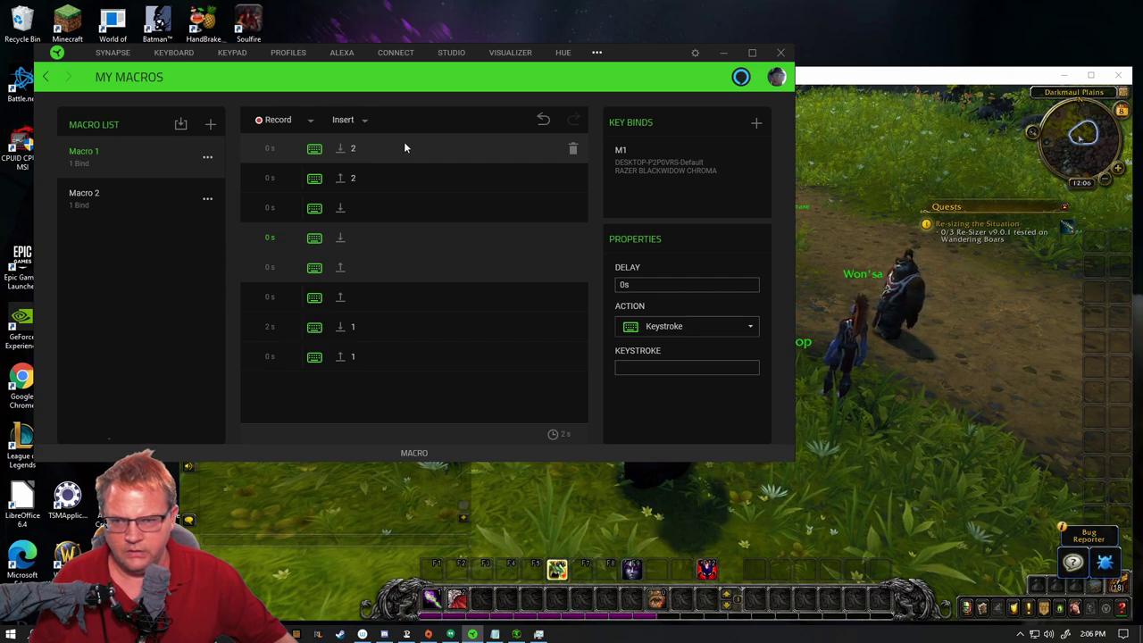
Insert a blank keystroke at the end of Macro 1, directly after the key 1 release action.
click(399, 367)
mouse_move(422, 375)
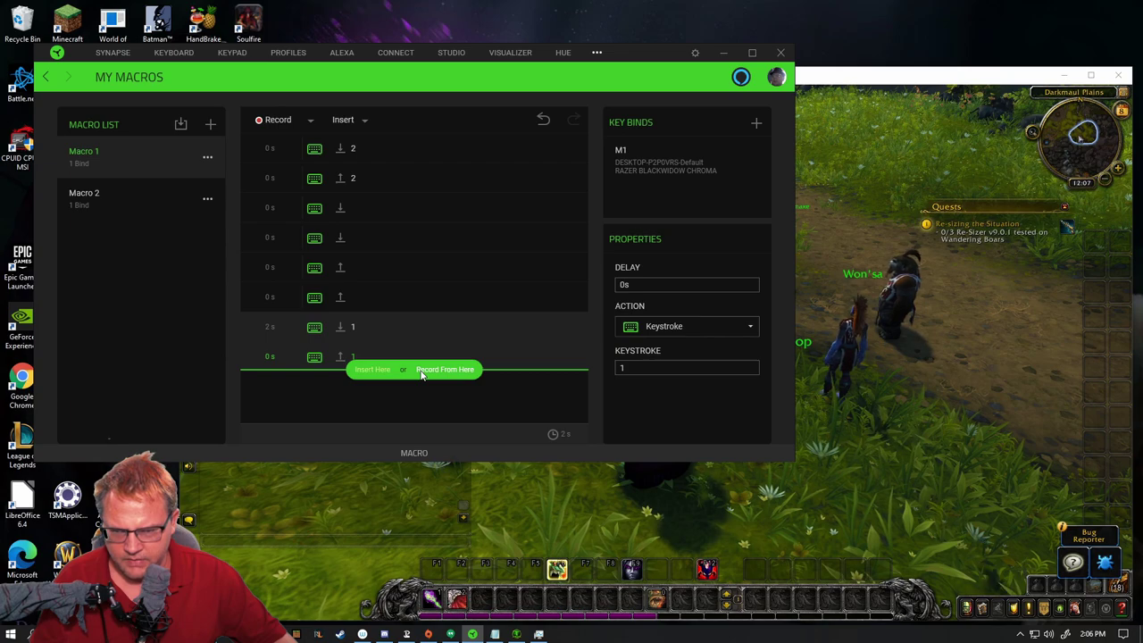
click(366, 372)
click(404, 304)
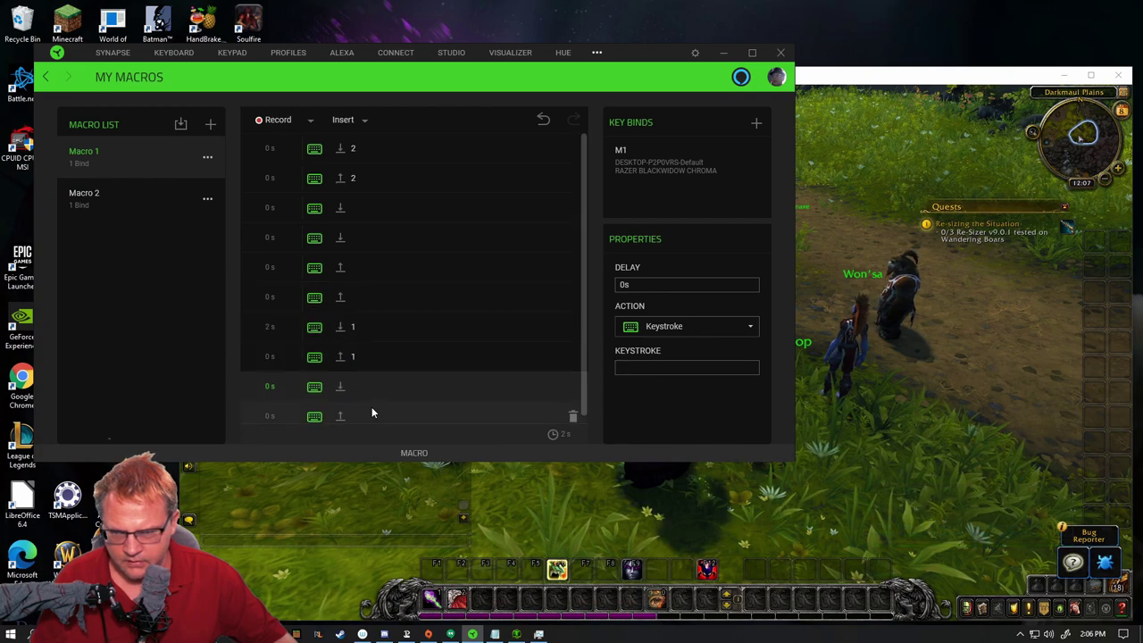
Check the insertable action types, and delete all blank keystroke actions from Macro 1, keeping only the key 2 and key 1 actions.
click(354, 121)
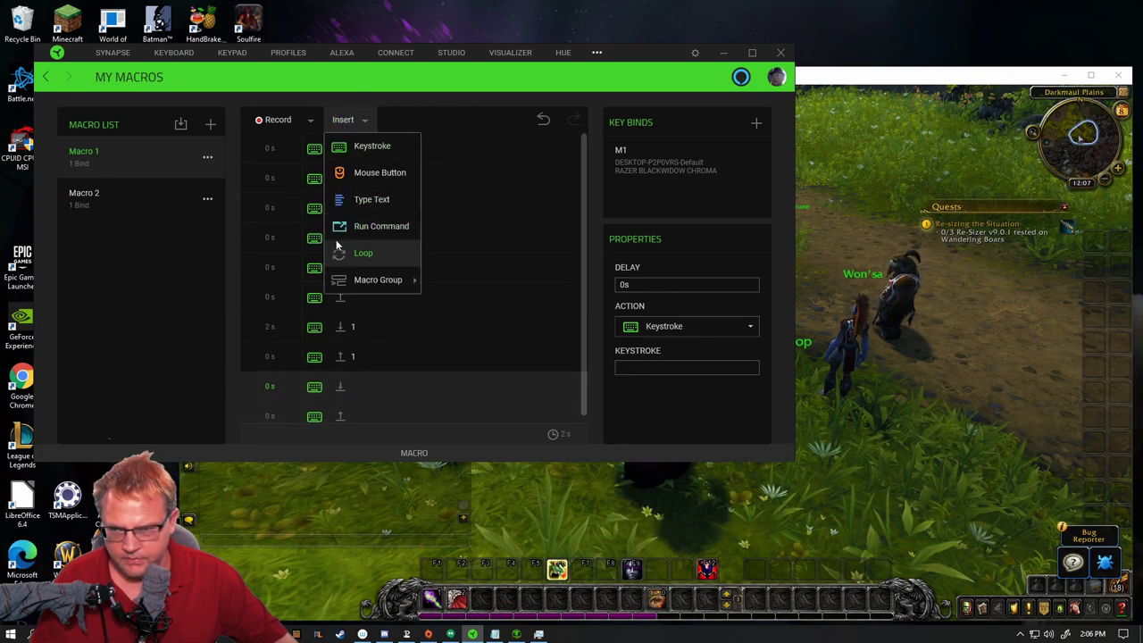
drag(584, 291, 583, 325)
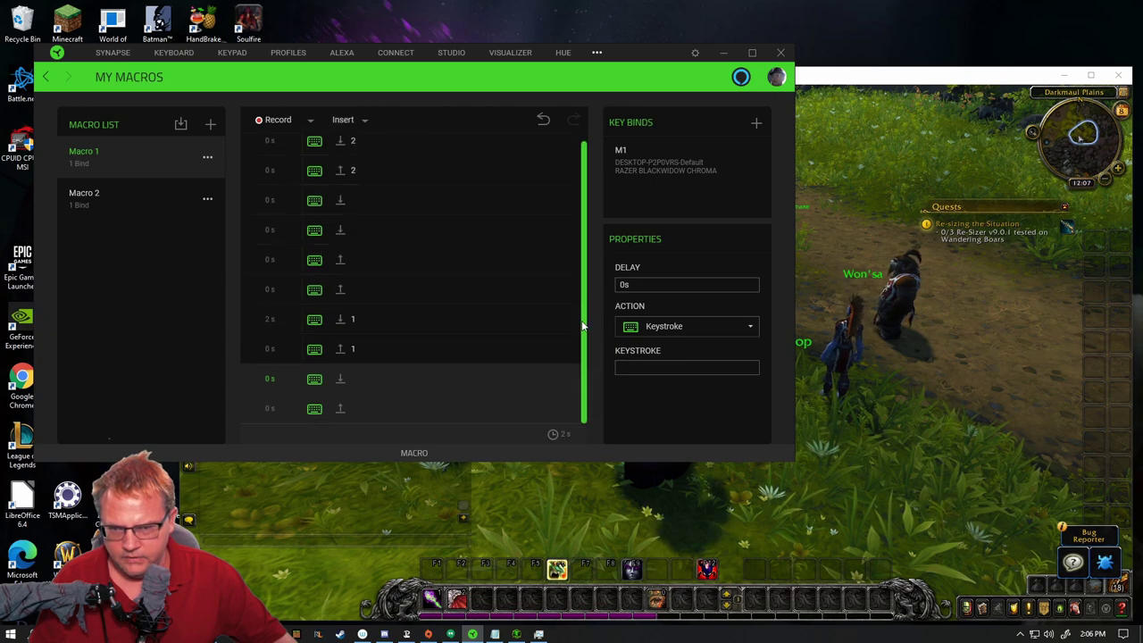
click(571, 381)
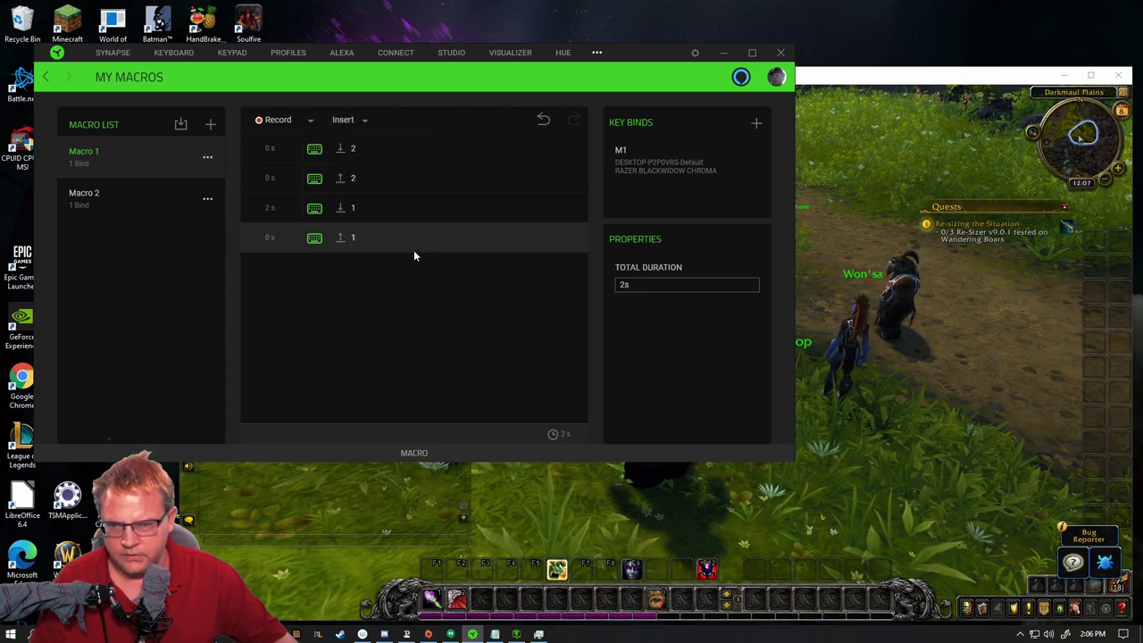
Insert another blank keystroke after the key 1 release action in Macro 1, and delete its press and release actions again.
click(414, 250)
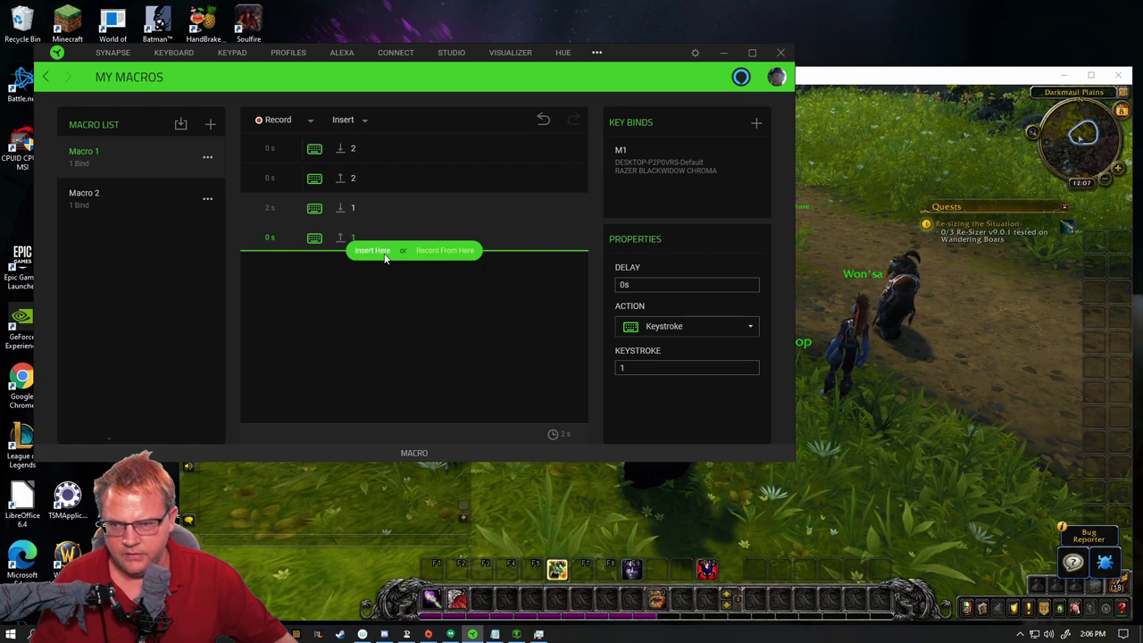
click(385, 257)
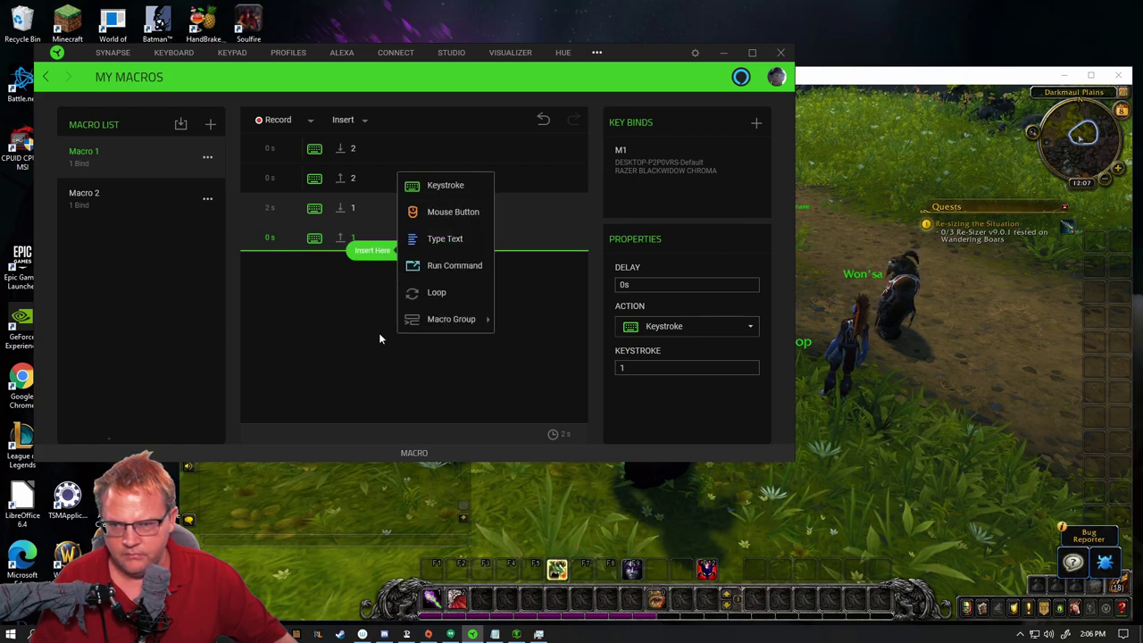
click(426, 185)
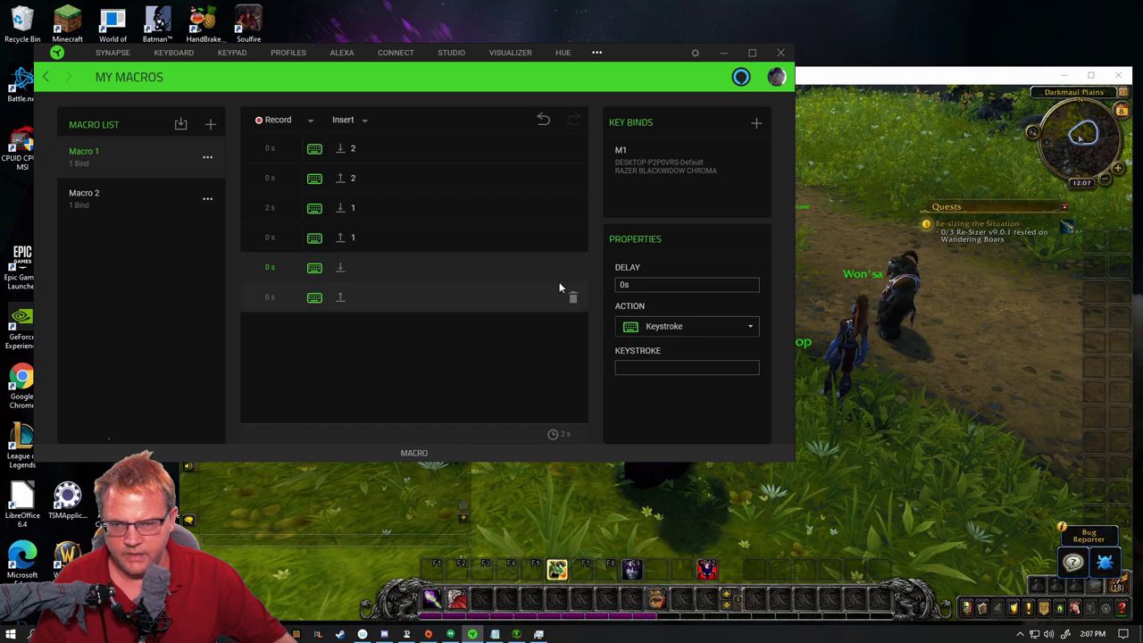
click(390, 319)
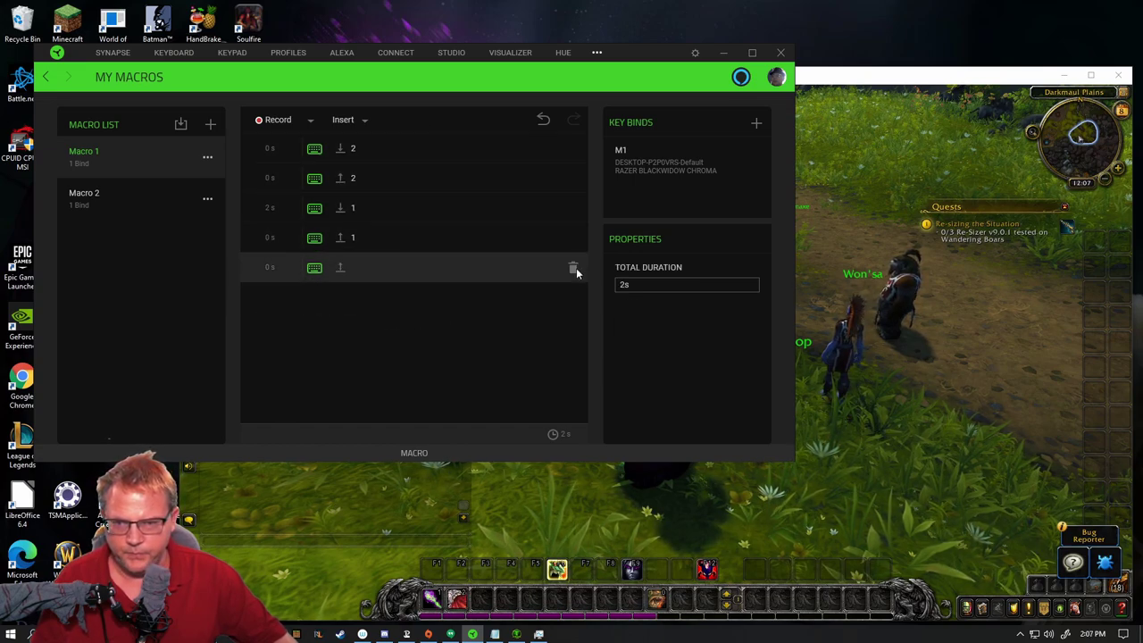
click(574, 268)
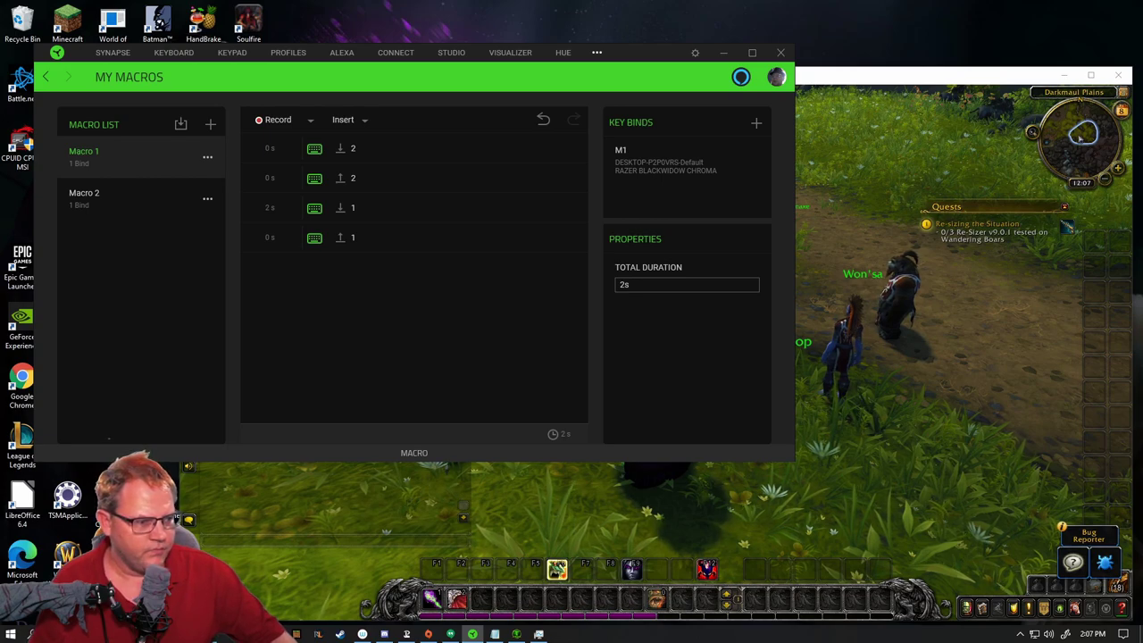